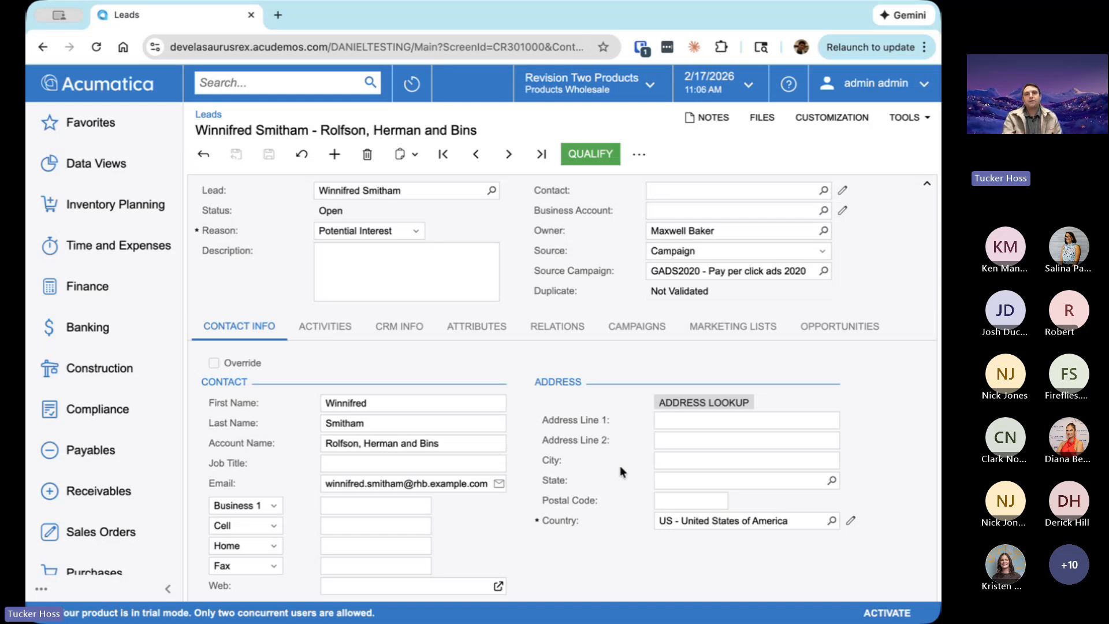
- Qualify the open lead with the reason Qualified by Marketing, and accept it with the reason Accepted by Sales
{"action": "left_click", "coordinate": [580, 156]}
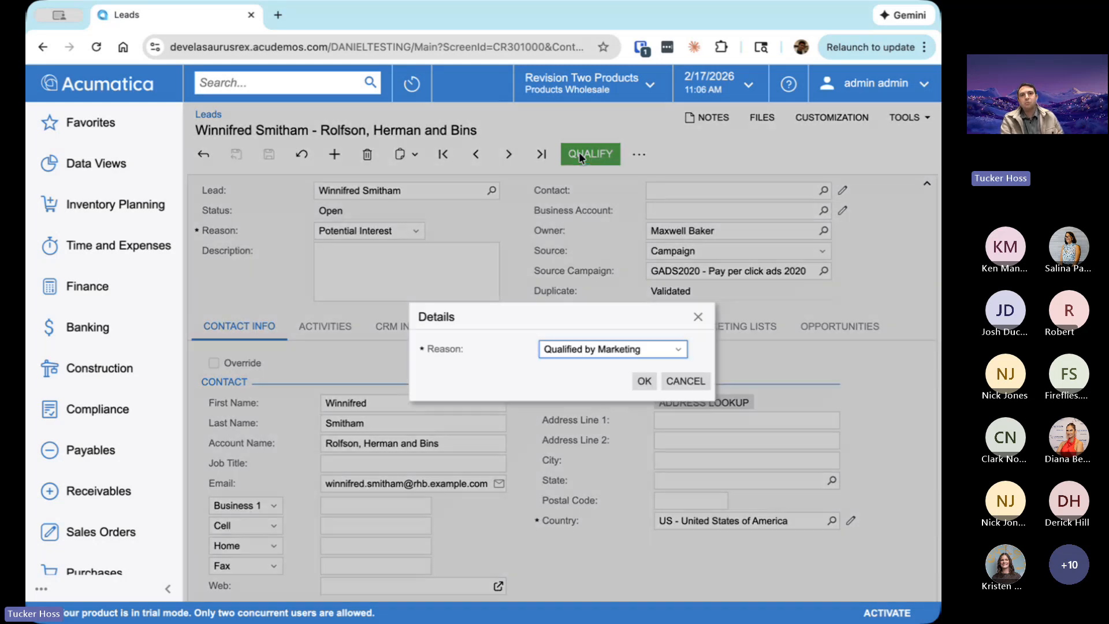
{"action": "left_click", "coordinate": [617, 351]}
{"action": "left_click", "coordinate": [590, 368]}
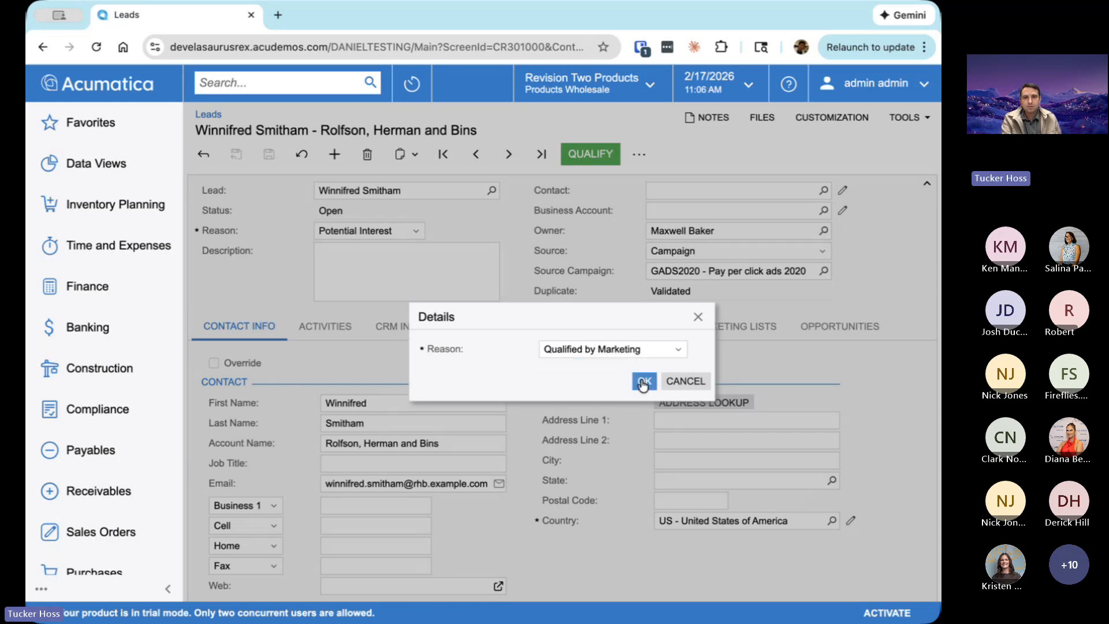
{"action": "left_click", "coordinate": [643, 381]}
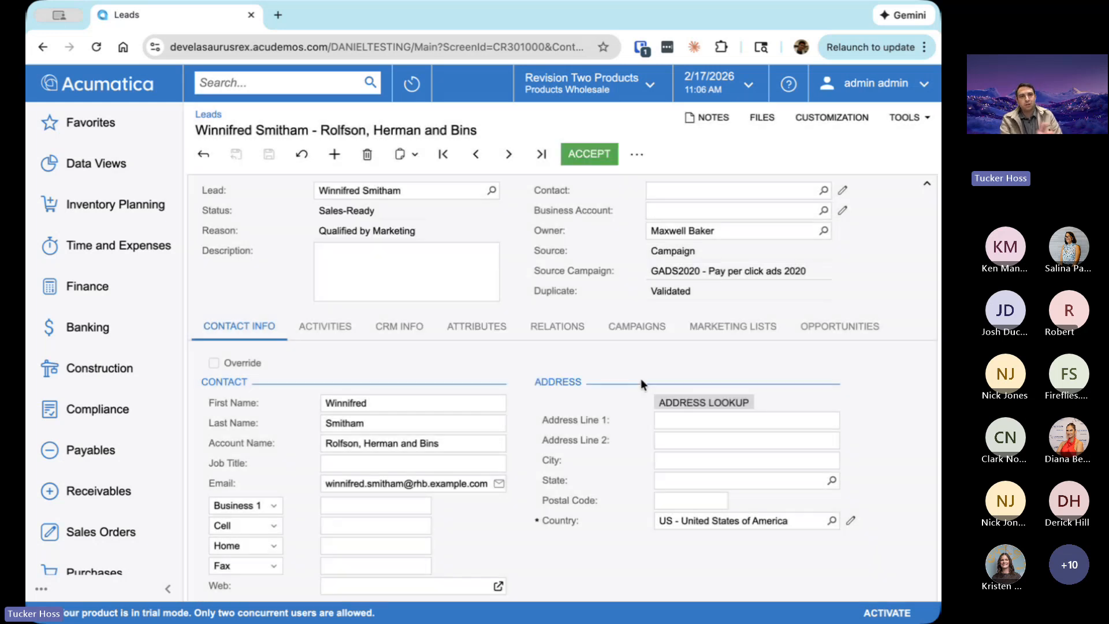
{"action": "left_click", "coordinate": [586, 158]}
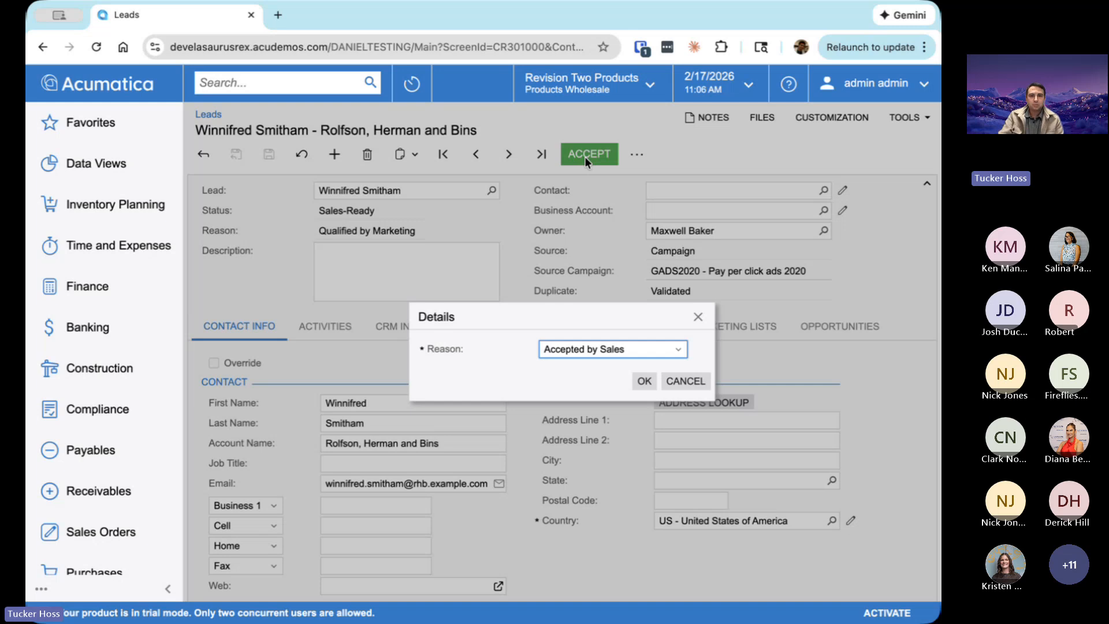
{"action": "left_click", "coordinate": [635, 382]}
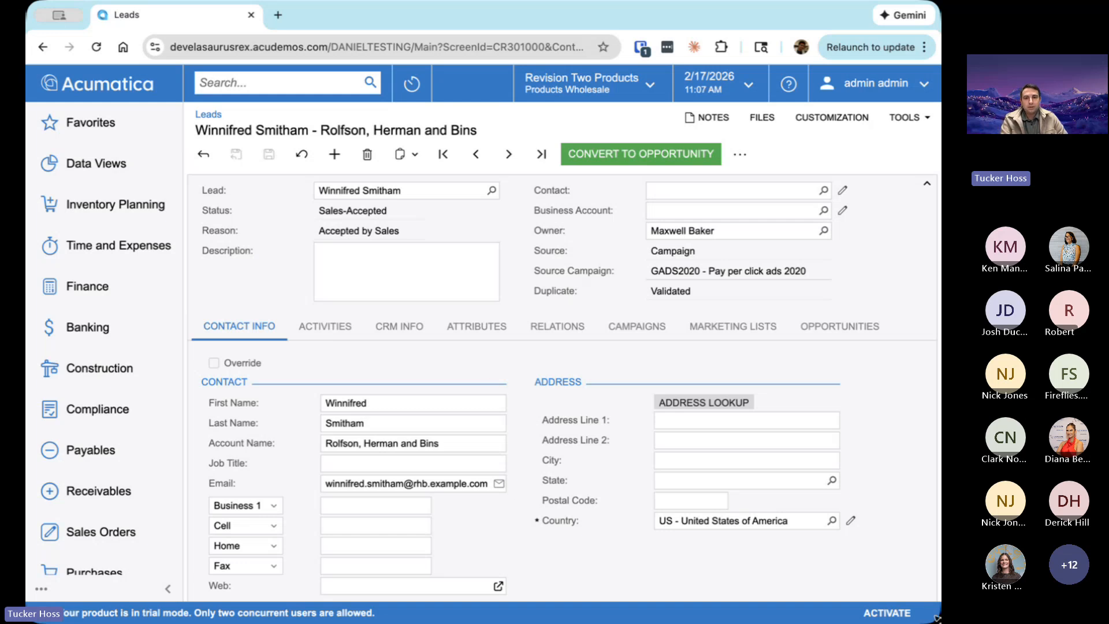
- Review the lead's contact information, activities and campaigns
{"action": "scroll", "coordinate": [562, 528], "scroll_direction": "down", "scroll_amount": 1}
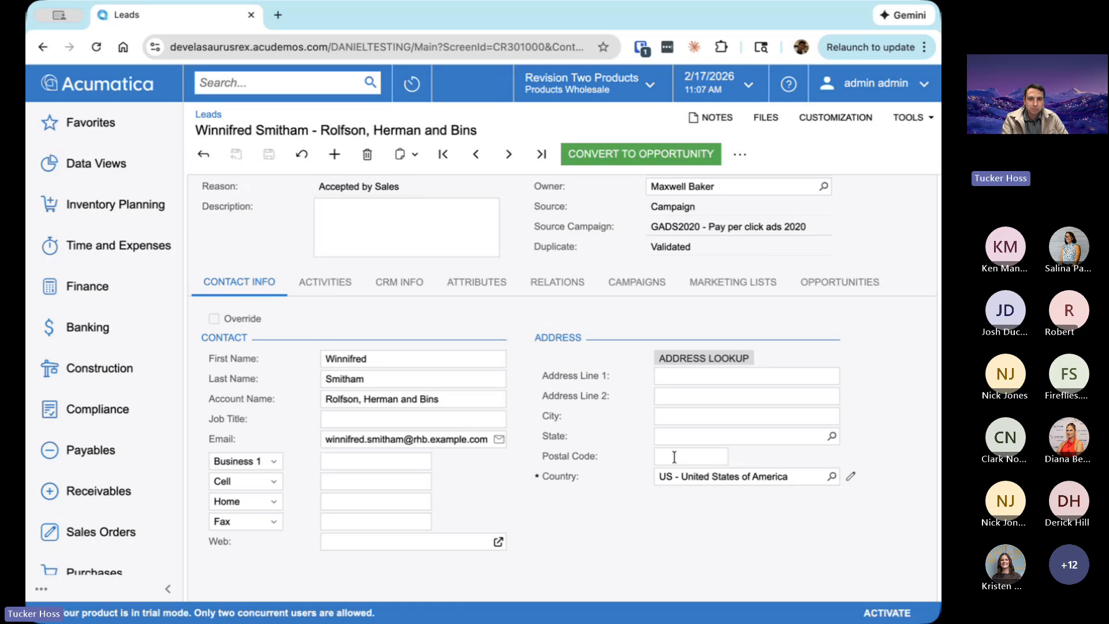
{"action": "scroll", "coordinate": [495, 366], "scroll_direction": "up", "scroll_amount": 1}
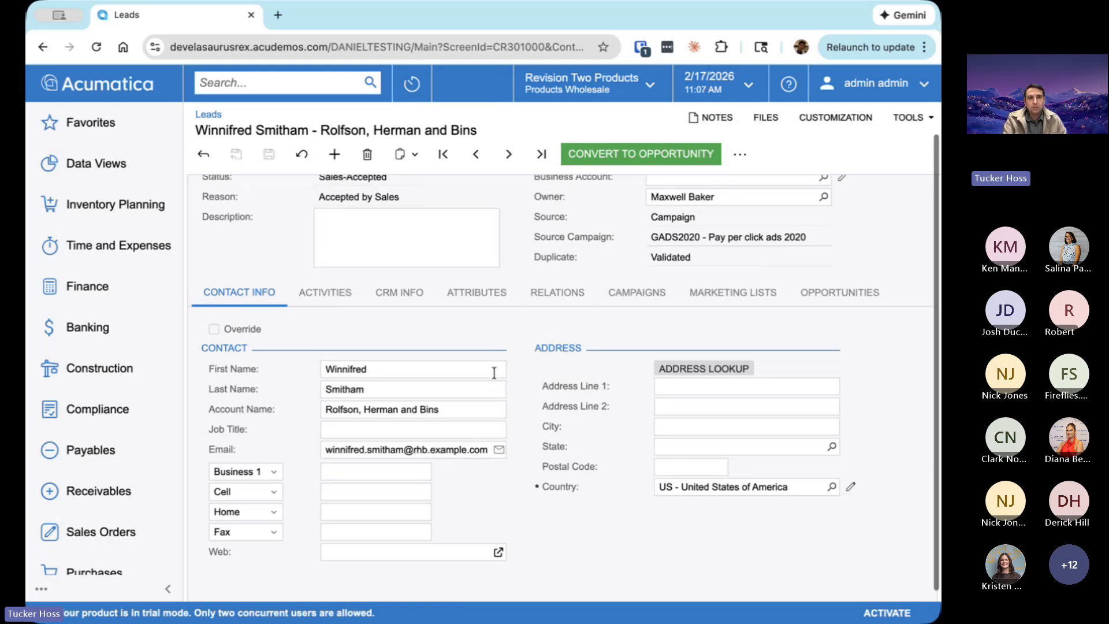
{"action": "left_click", "coordinate": [324, 327]}
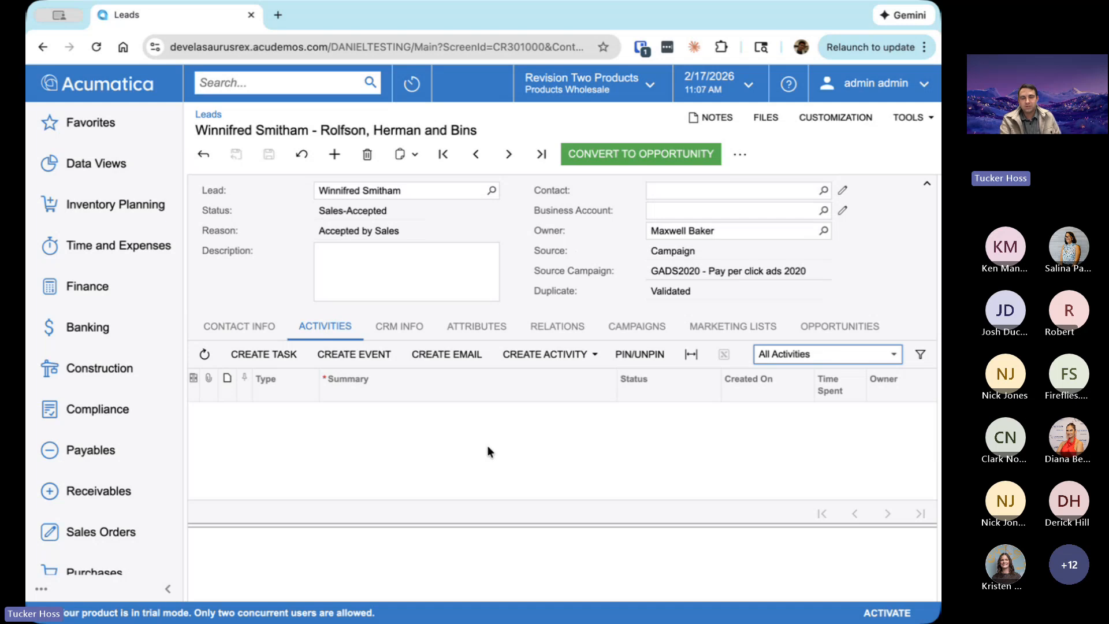
{"action": "left_click", "coordinate": [639, 328]}
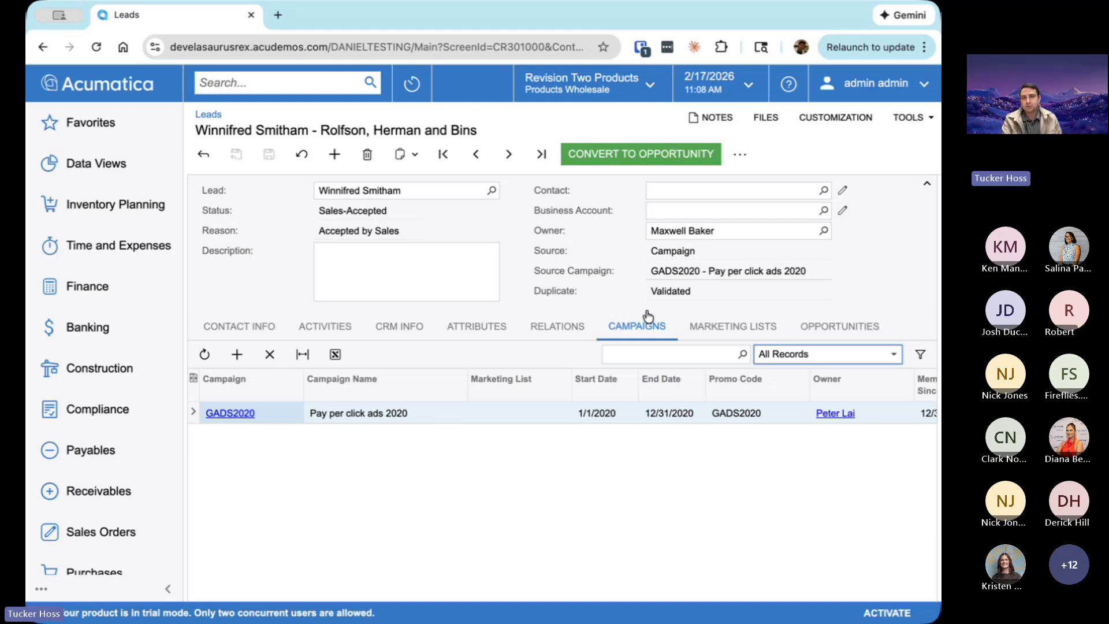
- Start converting the lead to an opportunity and enter Follow Up Call as its subject
{"action": "left_click", "coordinate": [632, 155]}
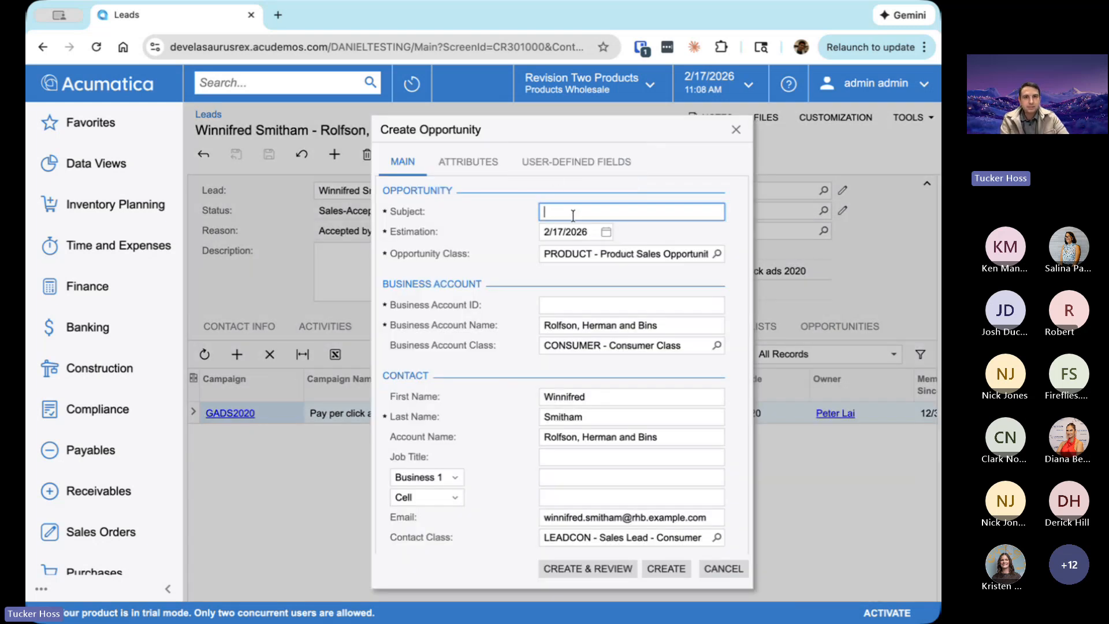
{"action": "type", "text": "Follow Up "}
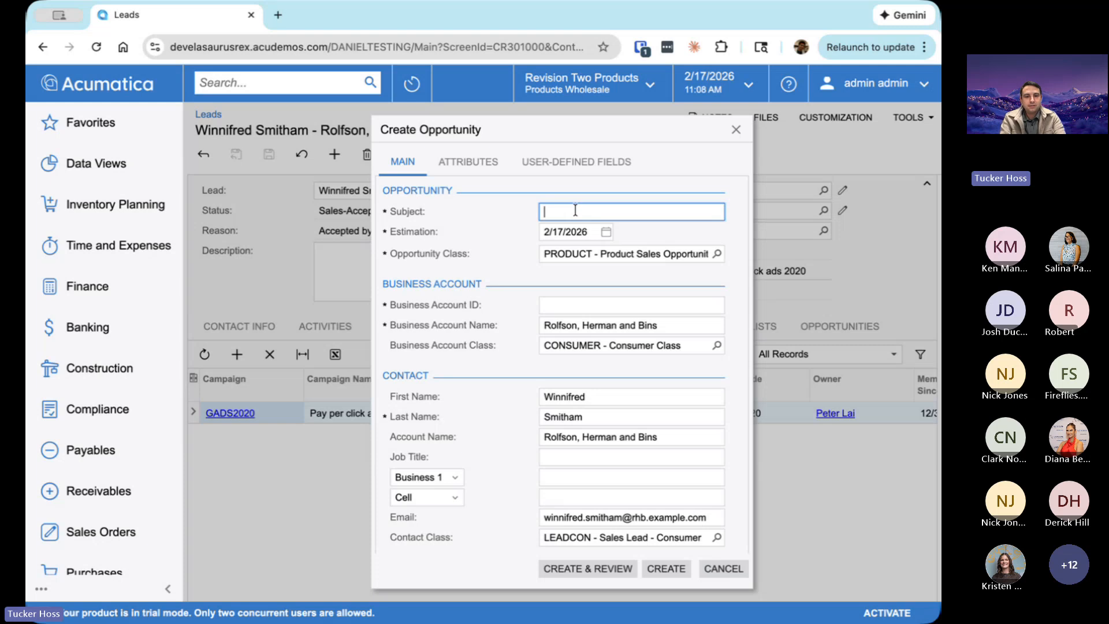
{"action": "type", "text": "Call"}
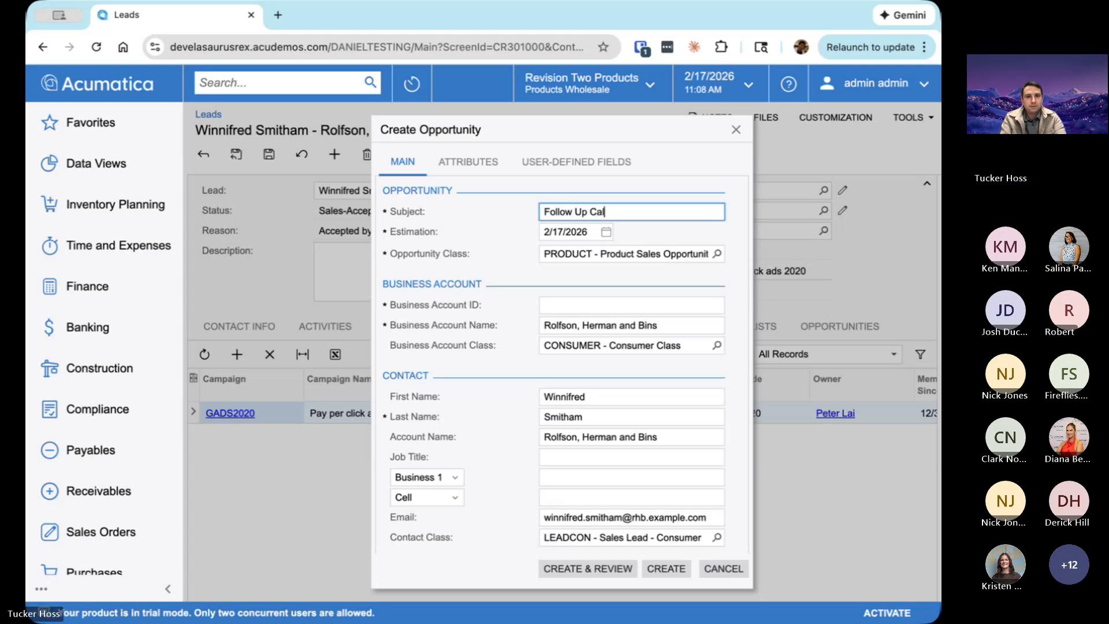
{"action": "left_click", "coordinate": [543, 304]}
{"action": "left_click", "coordinate": [542, 304]}
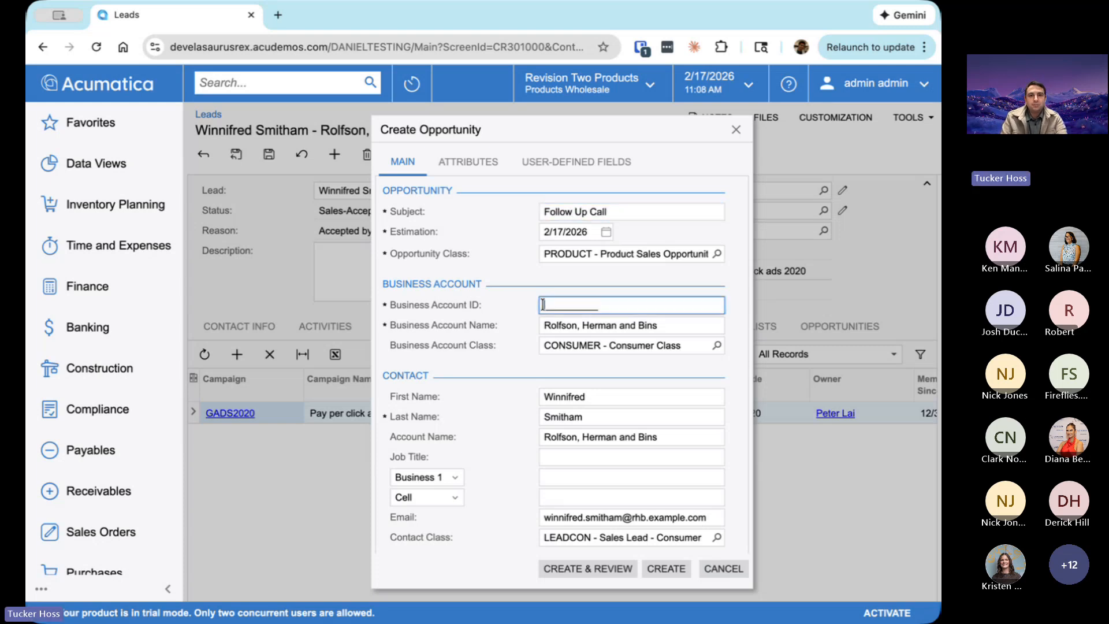
{"action": "type", "text": "TEST"}
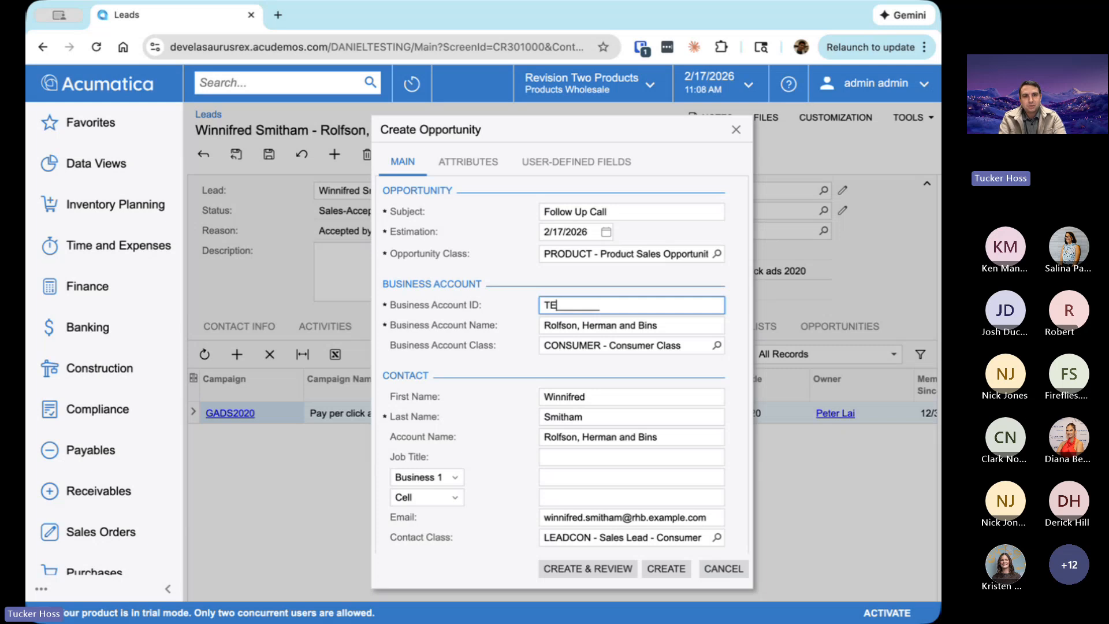
{"action": "key", "text": "BackSpace"}
{"action": "key", "text": "BackSpace"}
{"action": "key", "text": "BackSpace"}
{"action": "key", "text": "BackSpace"}
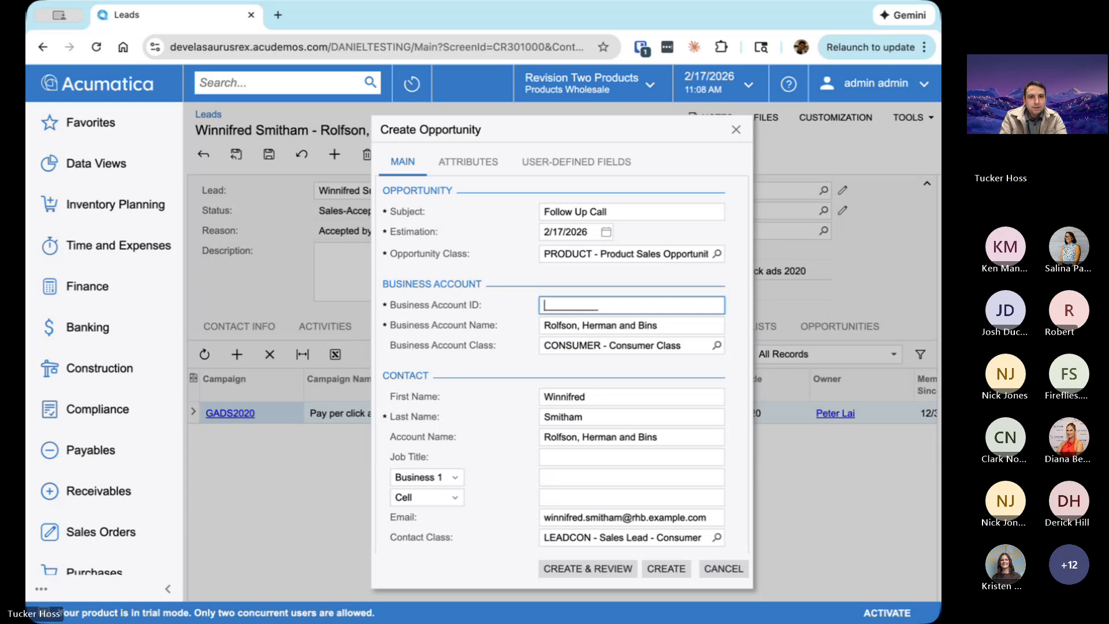
{"action": "left_click", "coordinate": [570, 325]}
- Set the new opportunity's business account ID to ROLFSON, and create the opportunity for review
{"action": "left_click", "coordinate": [547, 302]}
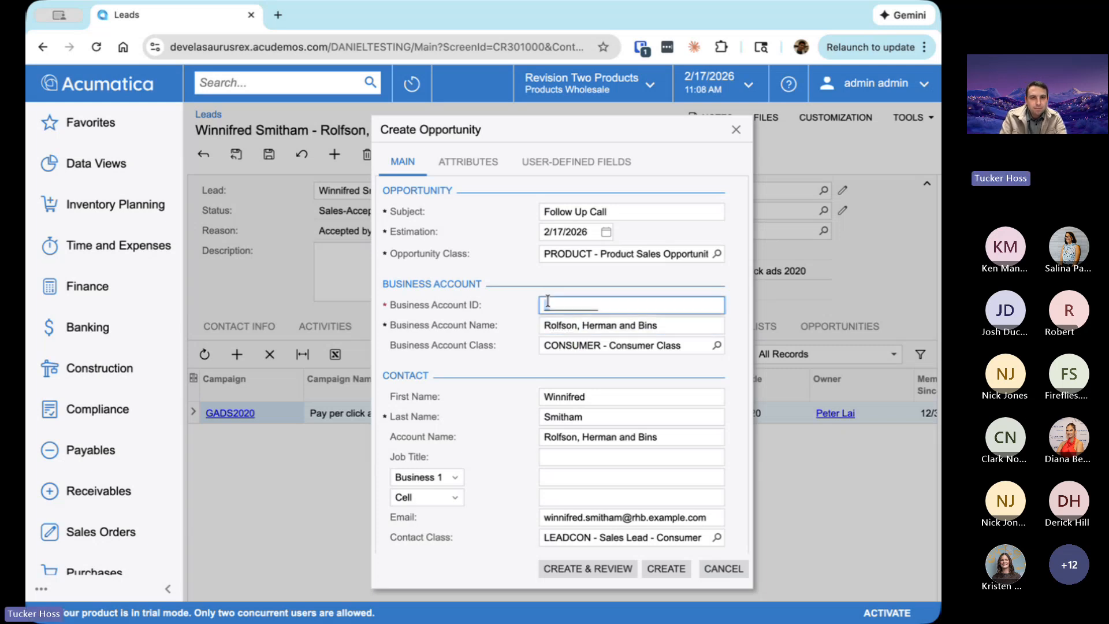
{"action": "type", "text": "RO"}
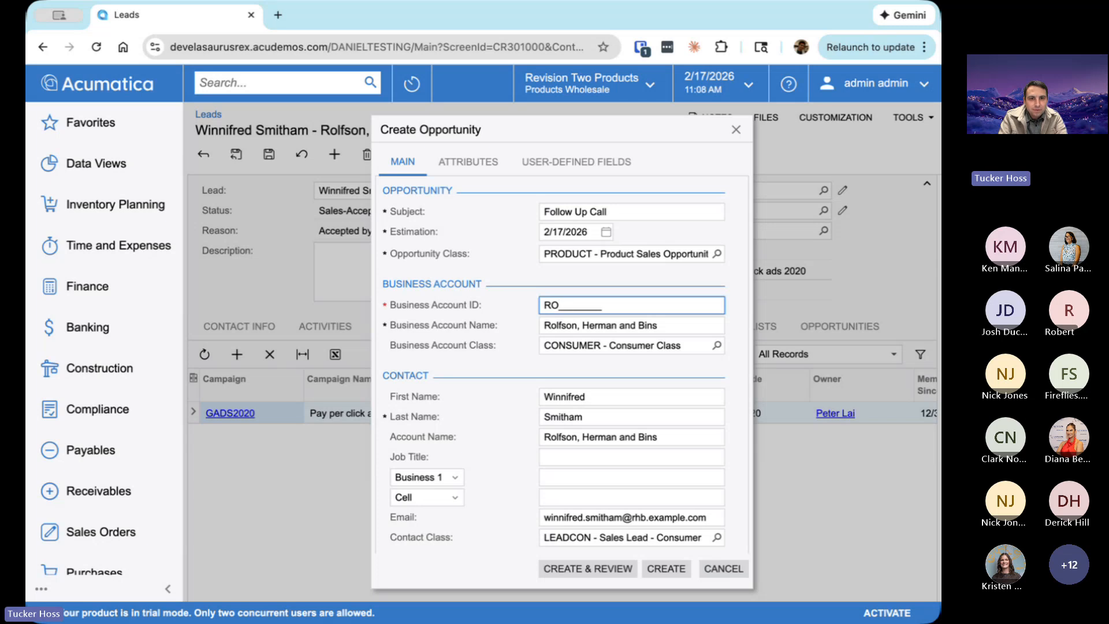
{"action": "type", "text": "LFSON"}
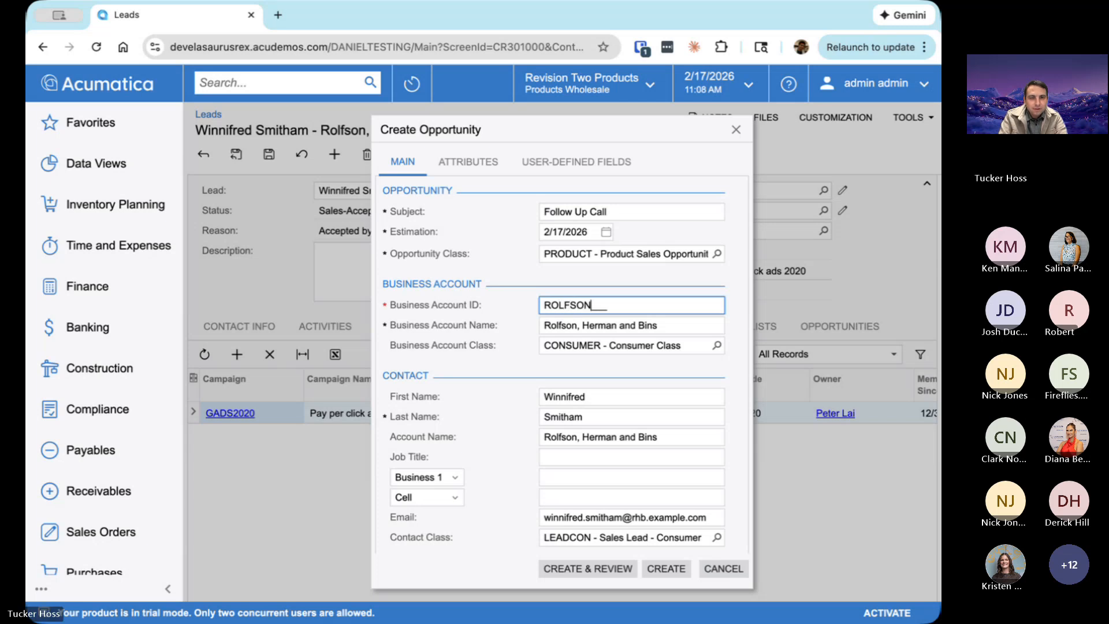
{"action": "left_click", "coordinate": [605, 570]}
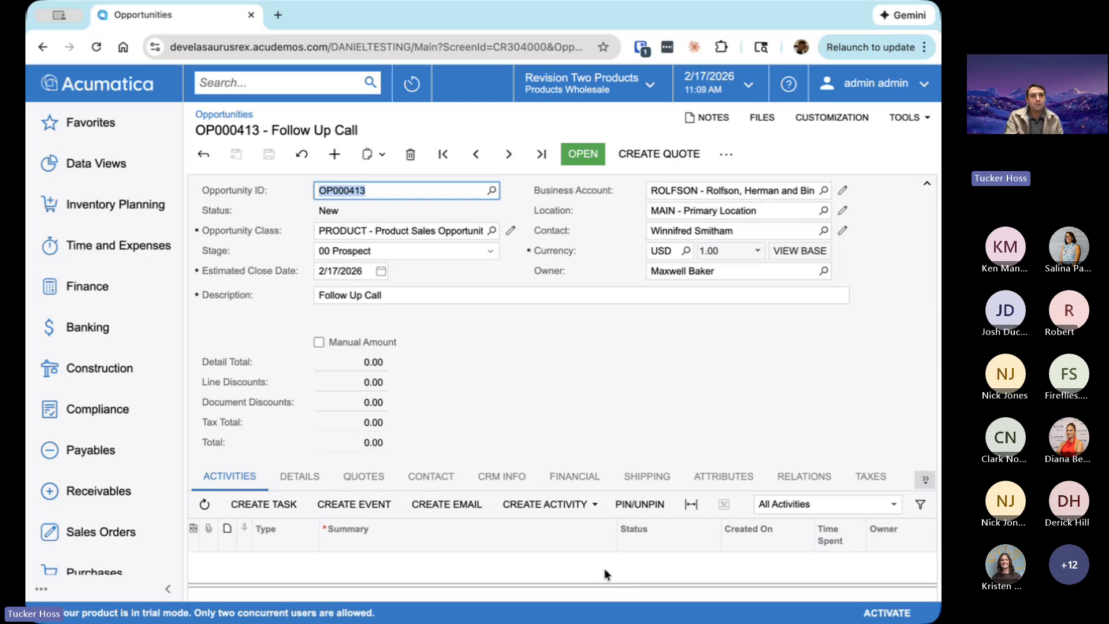
- Examine the opportunity's line item details, including the quantity, pricing and discount columns of a blank line
{"action": "scroll", "coordinate": [622, 397], "scroll_direction": "down", "scroll_amount": 1}
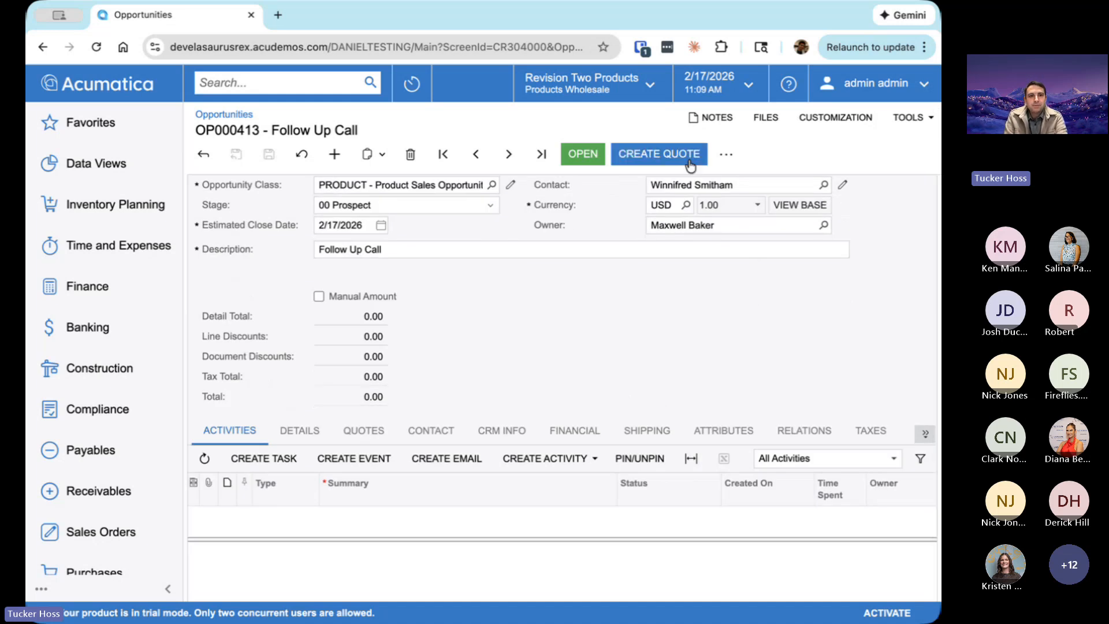
{"action": "scroll", "coordinate": [423, 387], "scroll_direction": "down", "scroll_amount": 1}
{"action": "left_click", "coordinate": [300, 428]}
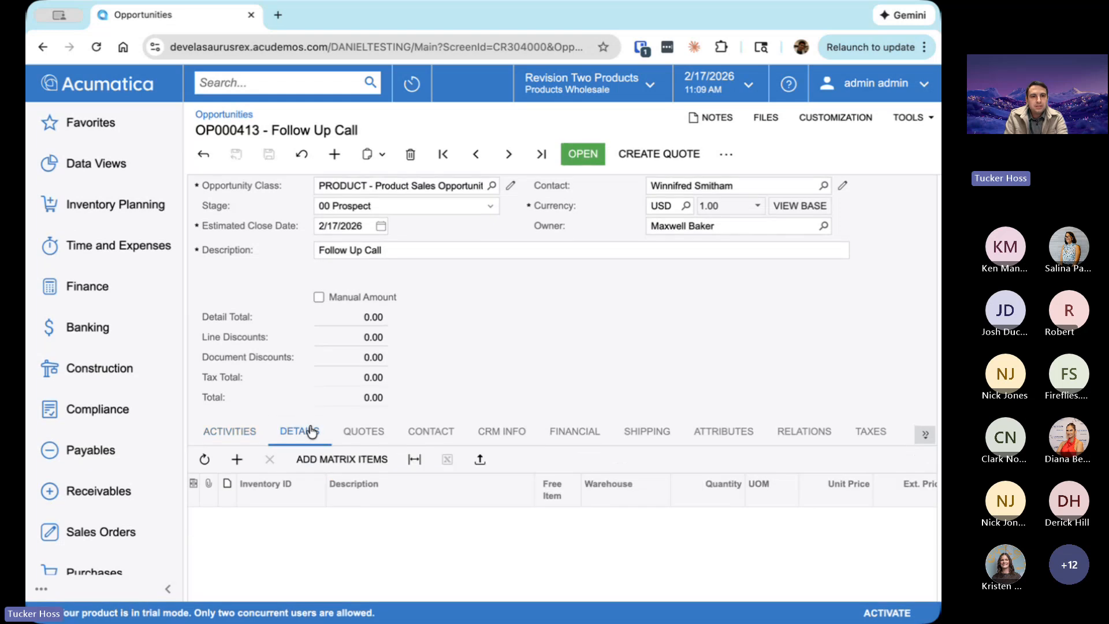
{"action": "scroll", "coordinate": [449, 401], "scroll_direction": "down", "scroll_amount": 1}
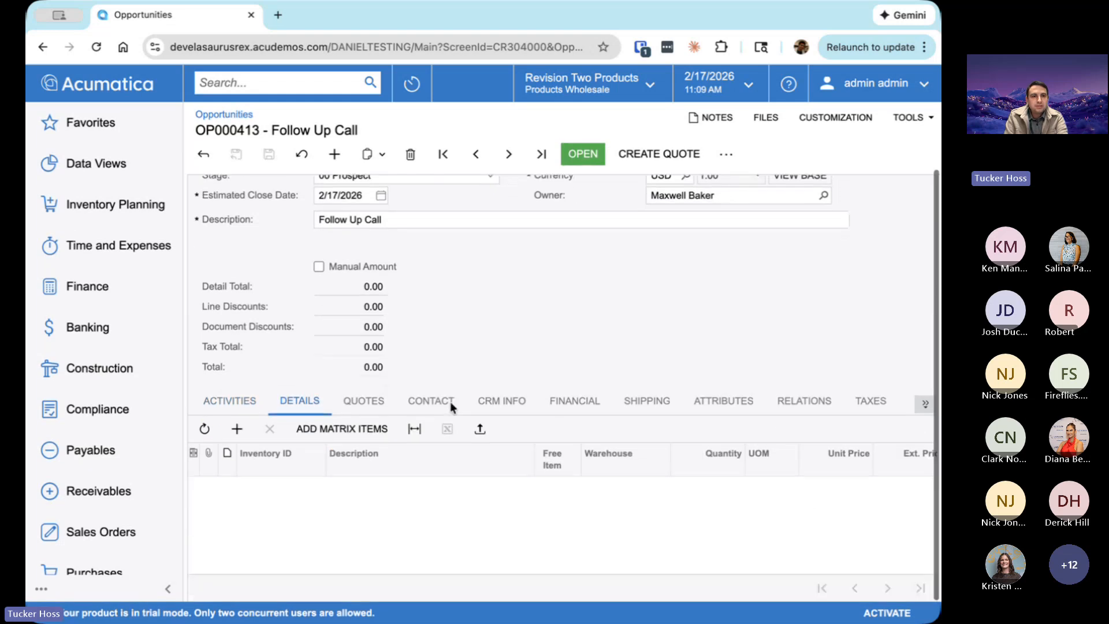
{"action": "left_click", "coordinate": [306, 500]}
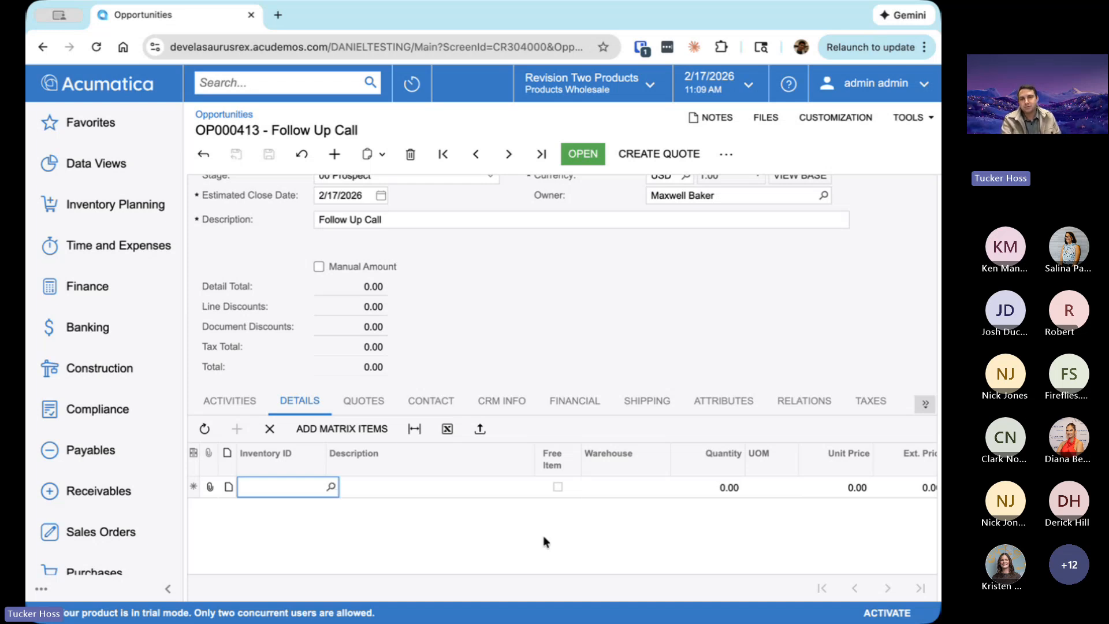
{"action": "scroll", "coordinate": [559, 540], "scroll_direction": "right", "scroll_amount": 5}
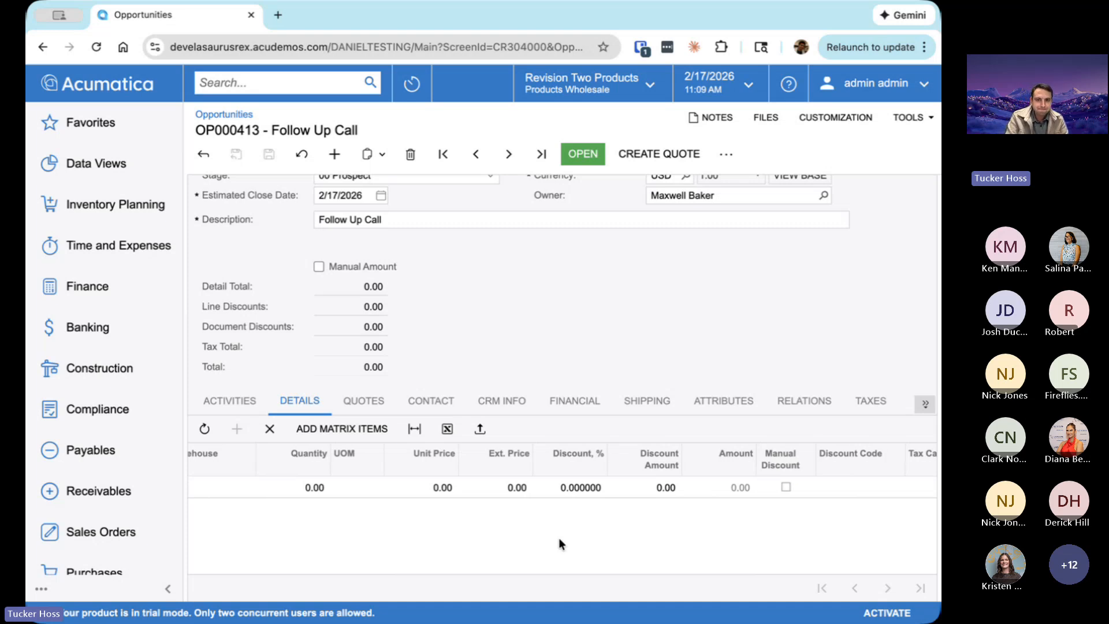
{"action": "left_click", "coordinate": [927, 404]}
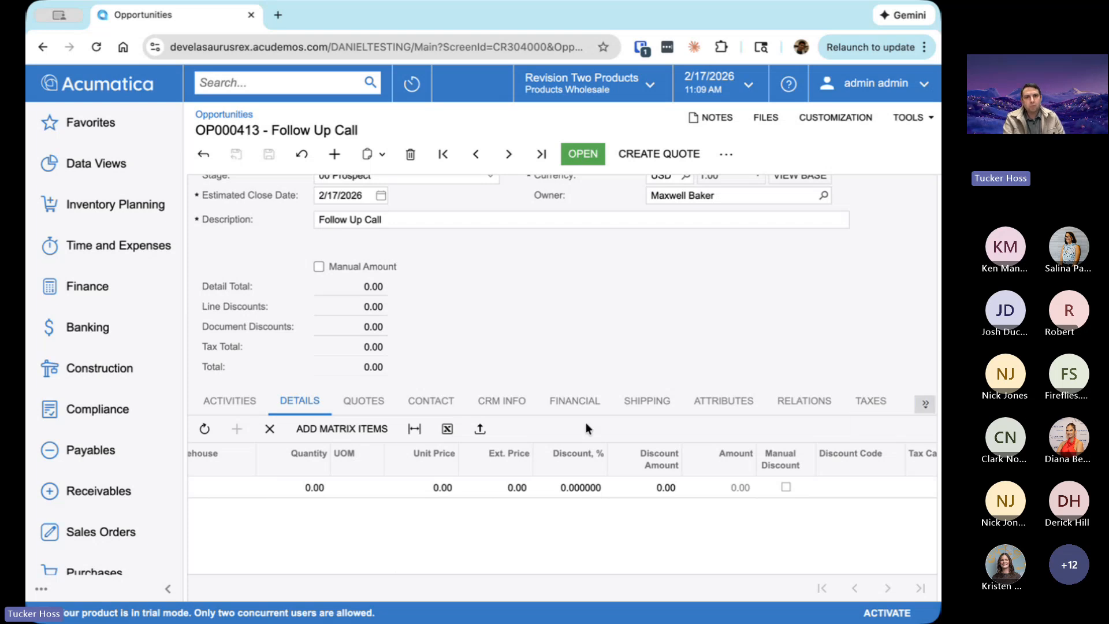
{"action": "scroll", "coordinate": [576, 343], "scroll_direction": "up", "scroll_amount": 2}
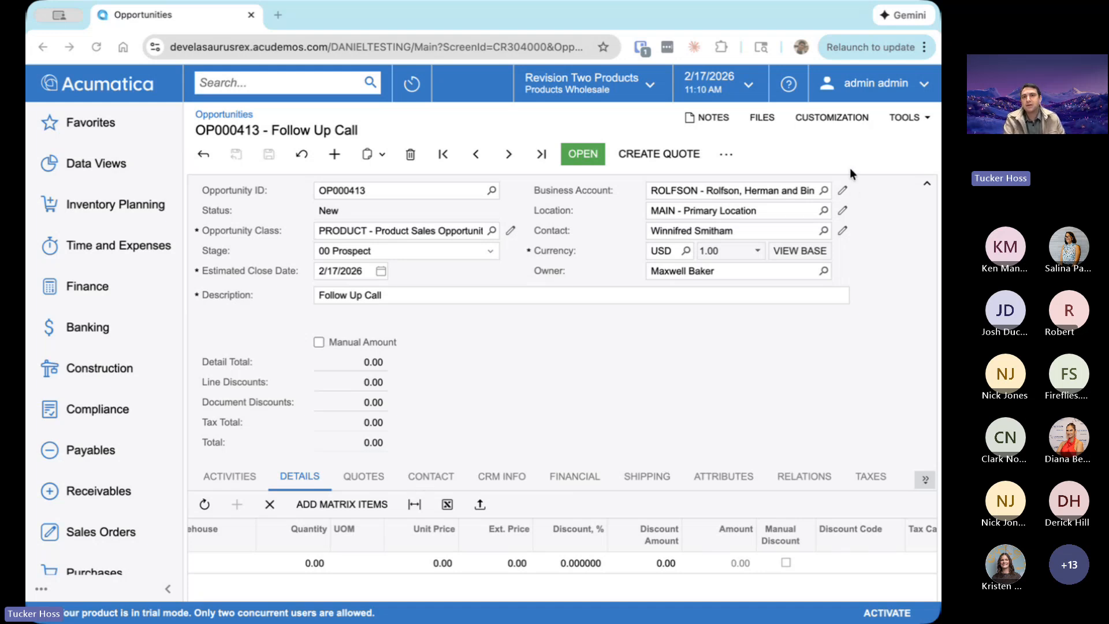
{"action": "left_click", "coordinate": [807, 29]}
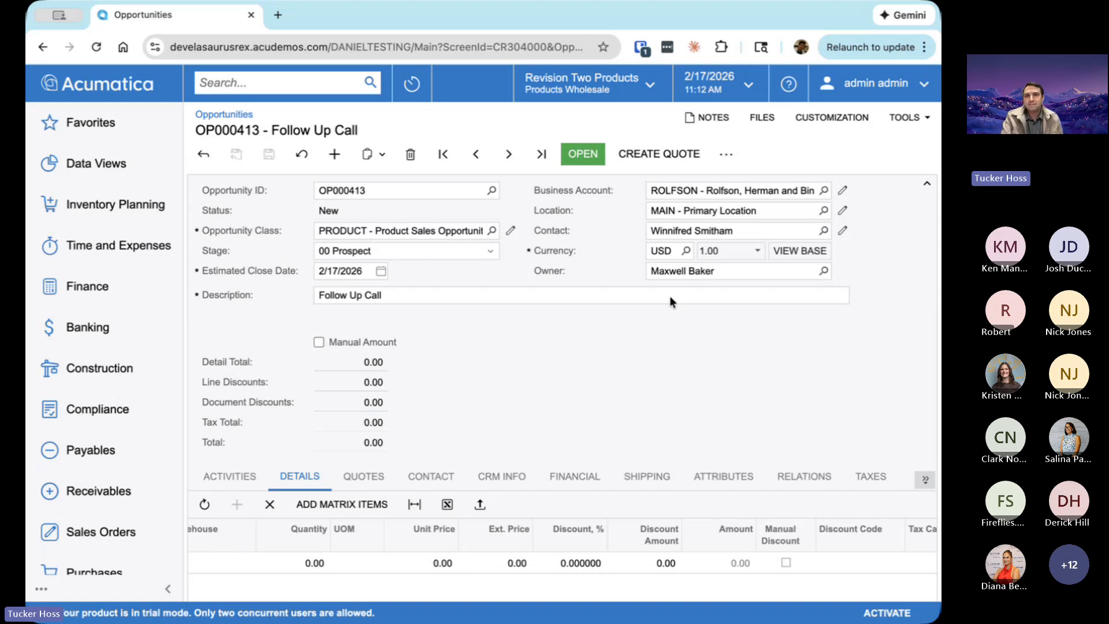
- Try to convert the Opportunities screen to the Modern UI, and reload the opportunity page
{"action": "left_click", "coordinate": [727, 152]}
{"action": "left_click", "coordinate": [832, 117]}
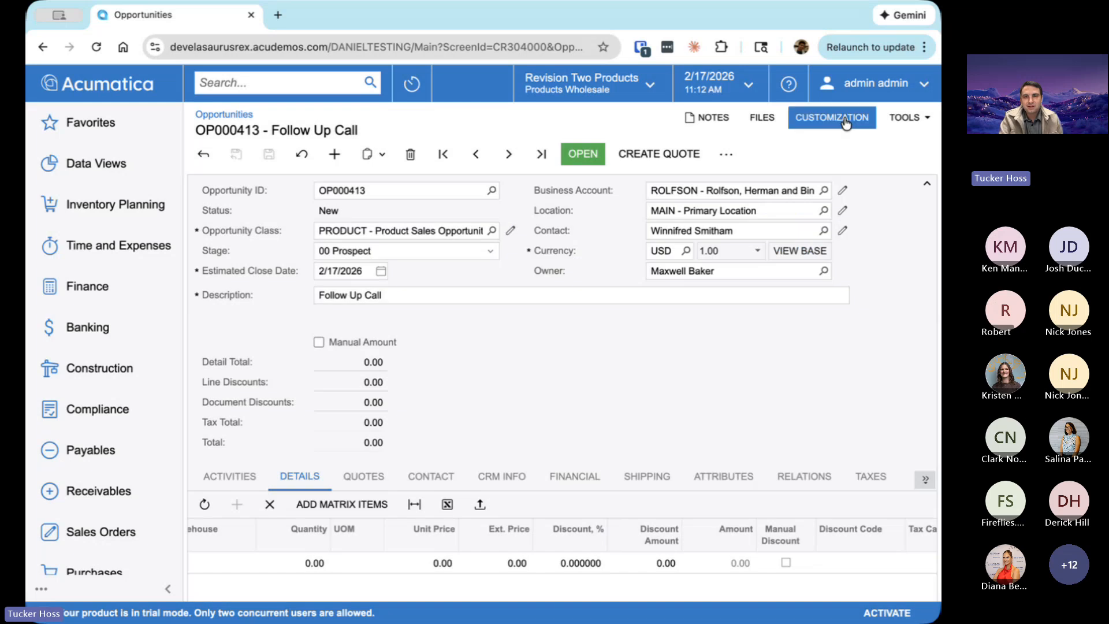
{"action": "left_click", "coordinate": [845, 117]}
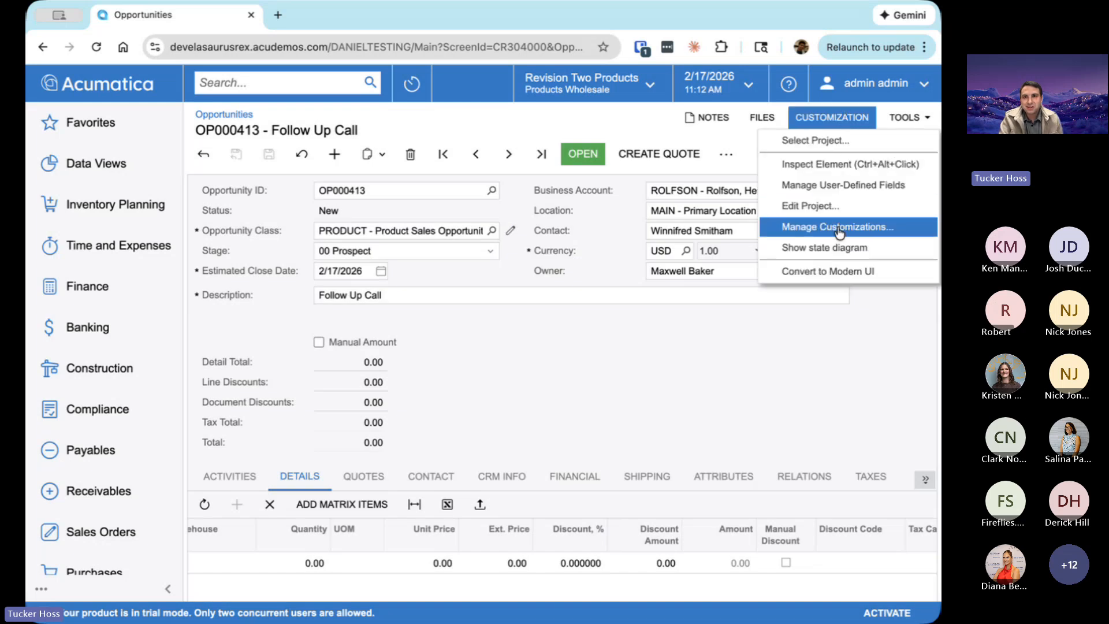
{"action": "left_click", "coordinate": [820, 276]}
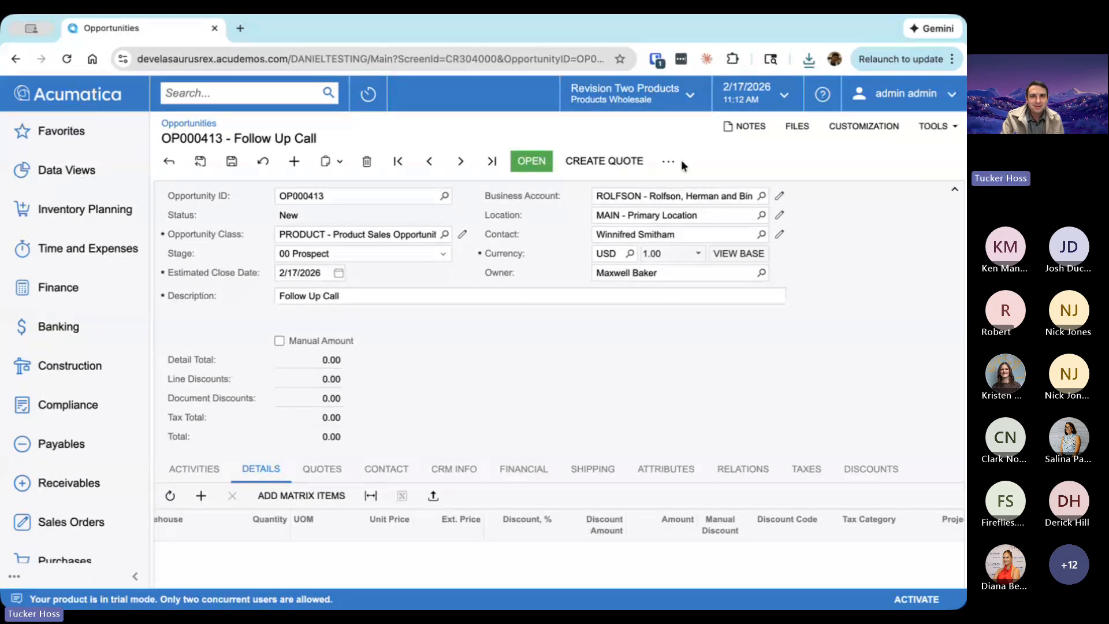
{"action": "left_click", "coordinate": [726, 153]}
{"action": "left_click", "coordinate": [723, 145]}
{"action": "left_click", "coordinate": [878, 130]}
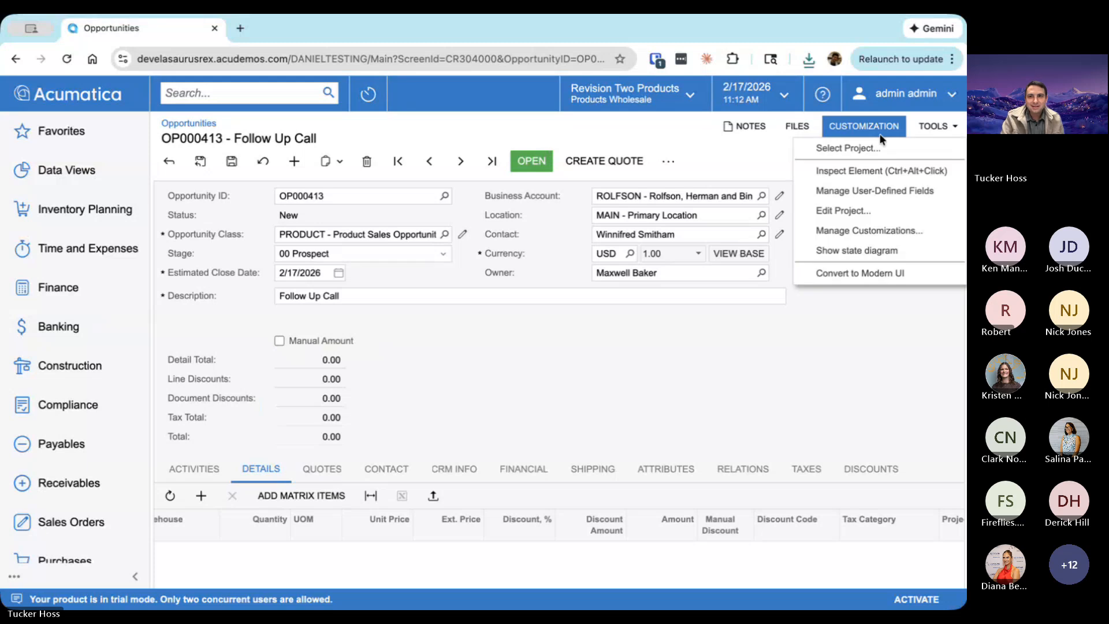
{"action": "left_click", "coordinate": [810, 351]}
{"action": "left_click", "coordinate": [66, 58]}
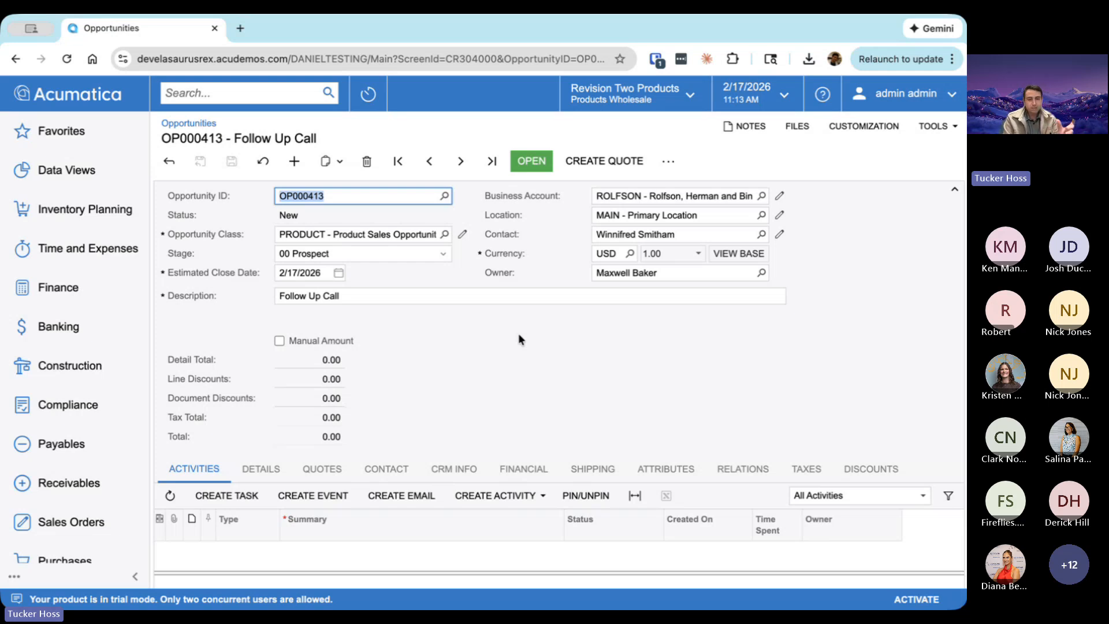
- Replace the opportunity's description with "2/17 - TH - Follow up with customer call on 2/20"
{"action": "left_click", "coordinate": [420, 299]}
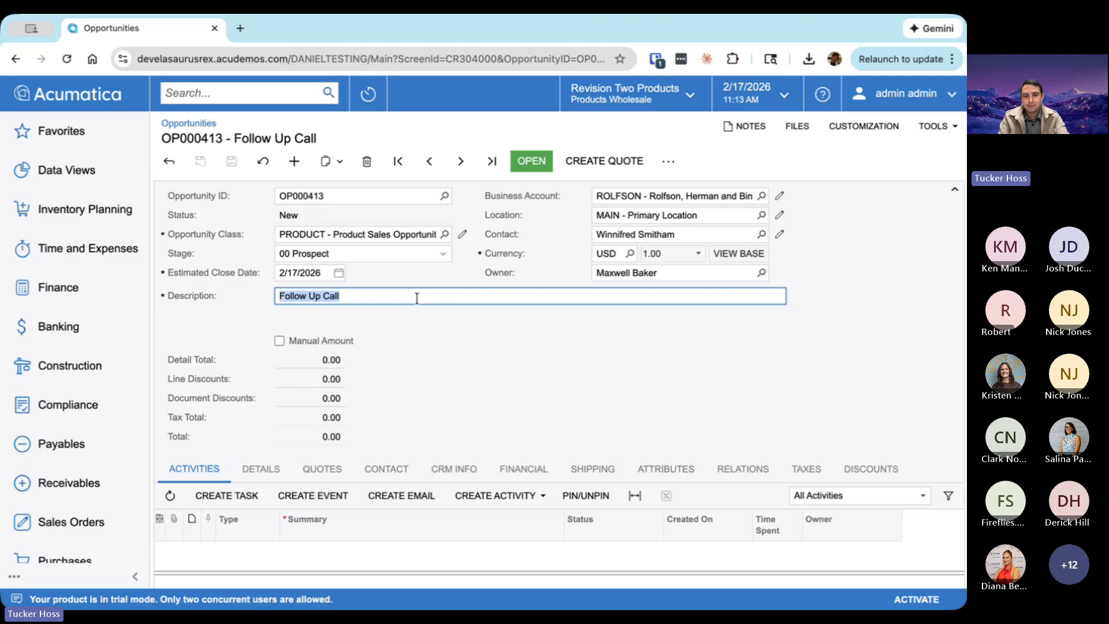
{"action": "type", "text": "2/17"}
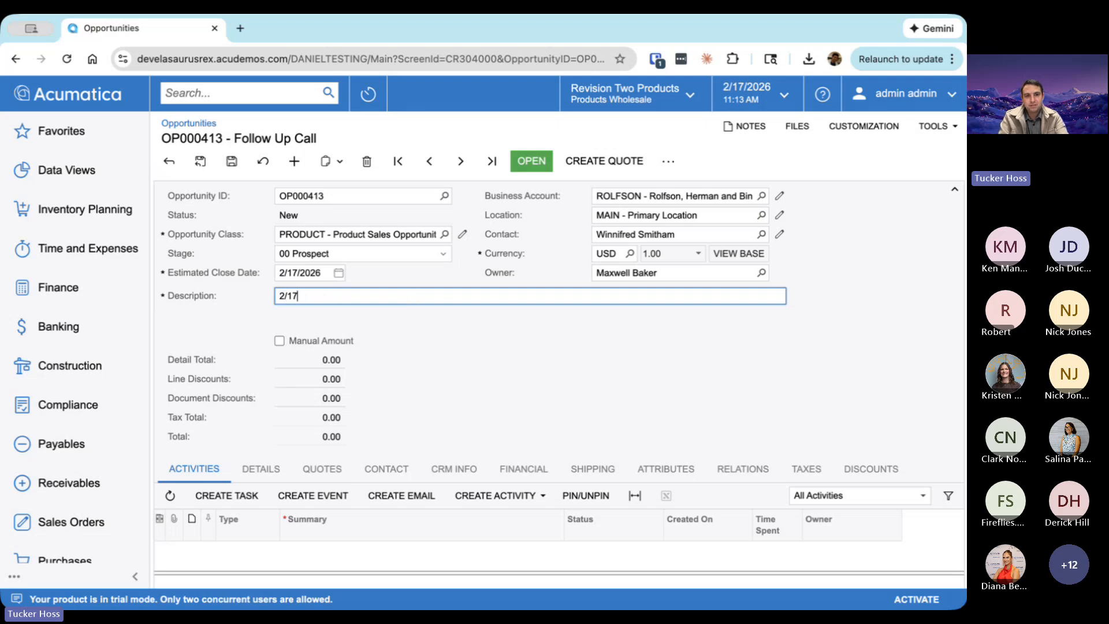
{"action": "type", "text": " - TH - "}
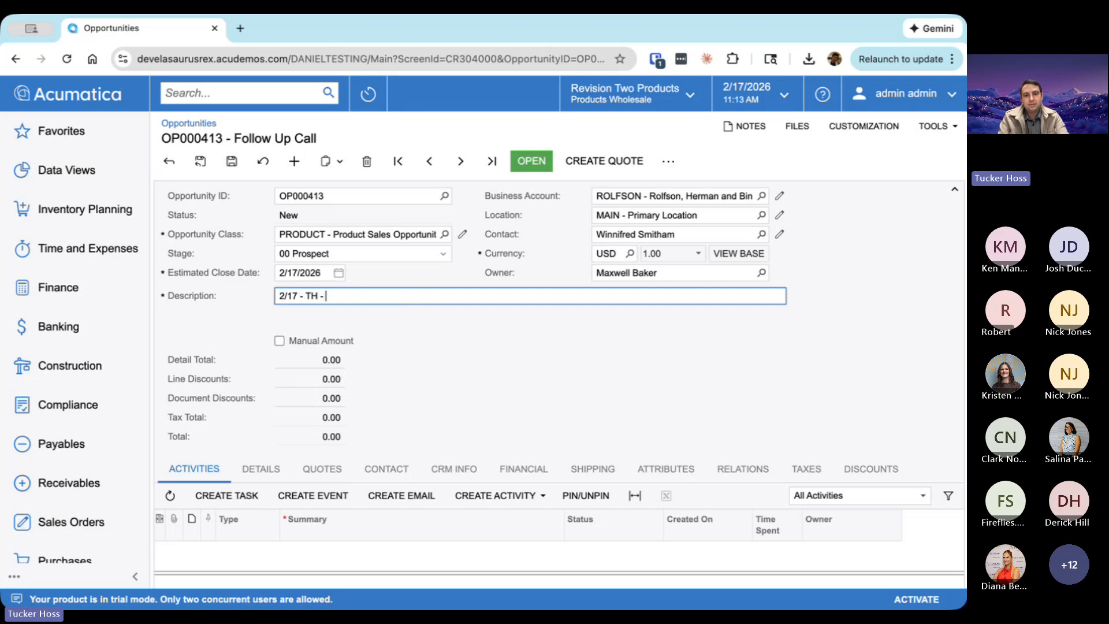
{"action": "type", "text": "Foll"}
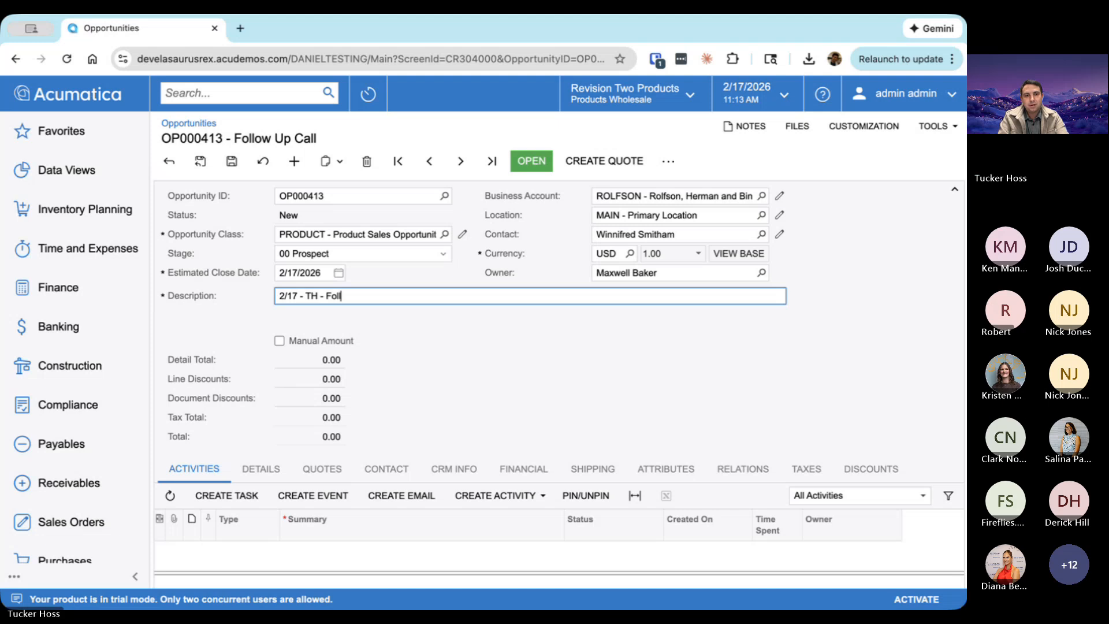
{"action": "type", "text": "ow up with "}
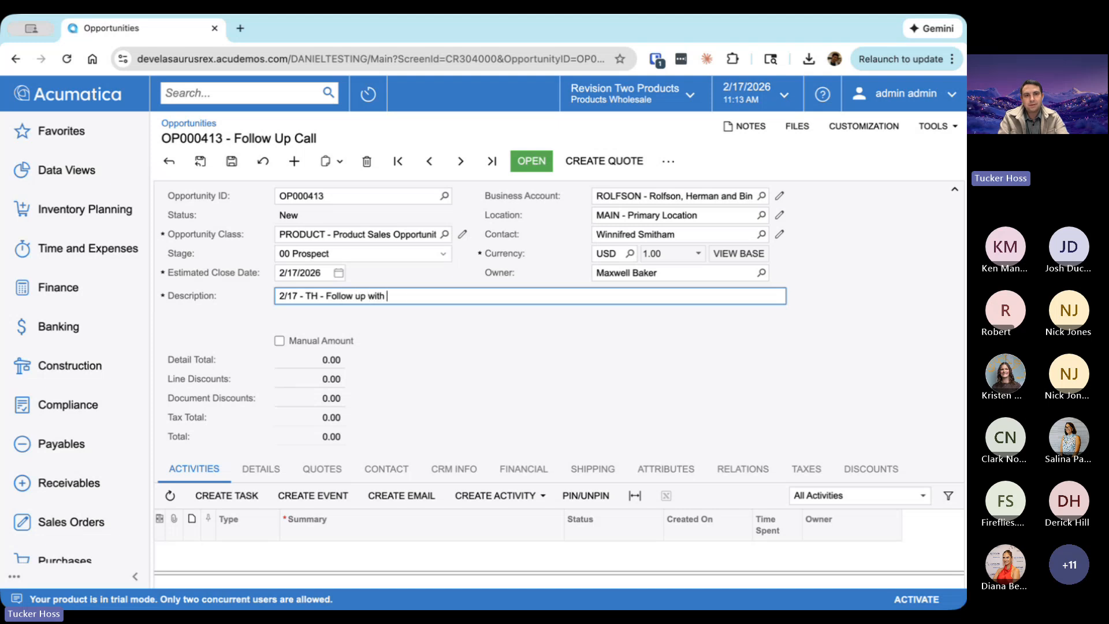
{"action": "type", "text": "customer call on "}
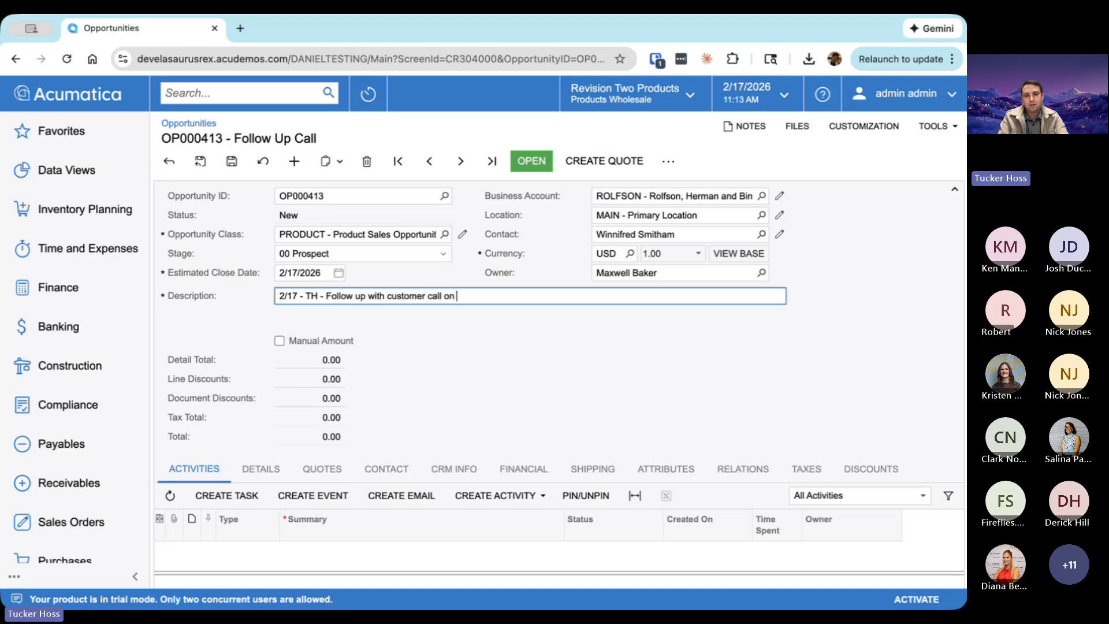
{"action": "type", "text": "2/20"}
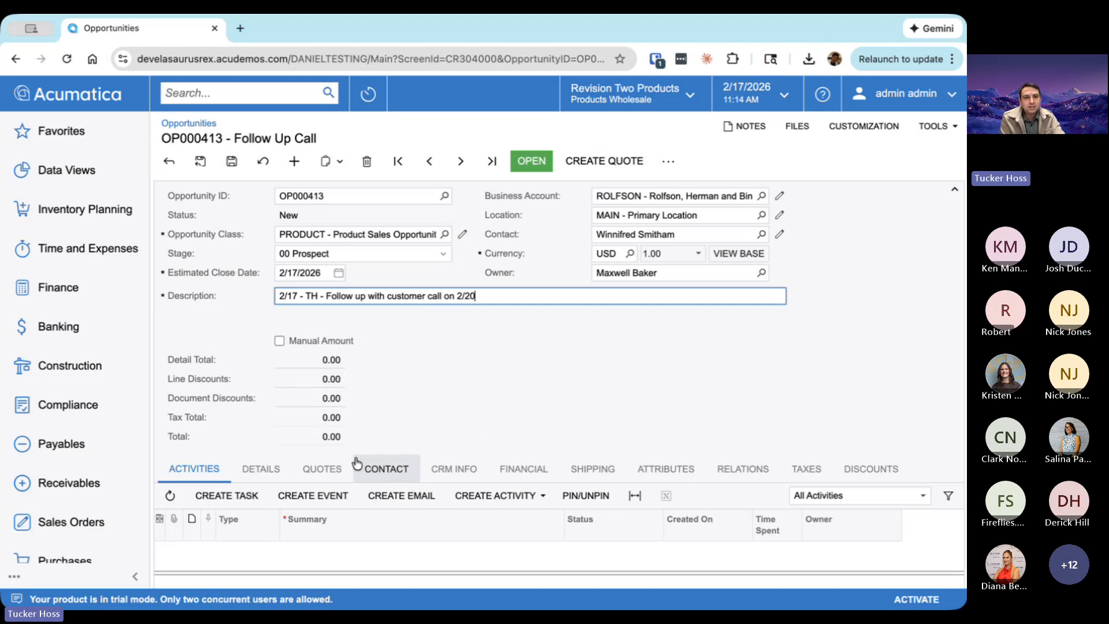
- Create a completed task for the opportunity with the summary "2/17 - TH - Follow up with customer call on 2/20"
{"action": "scroll", "coordinate": [235, 440], "scroll_direction": "down", "scroll_amount": 2}
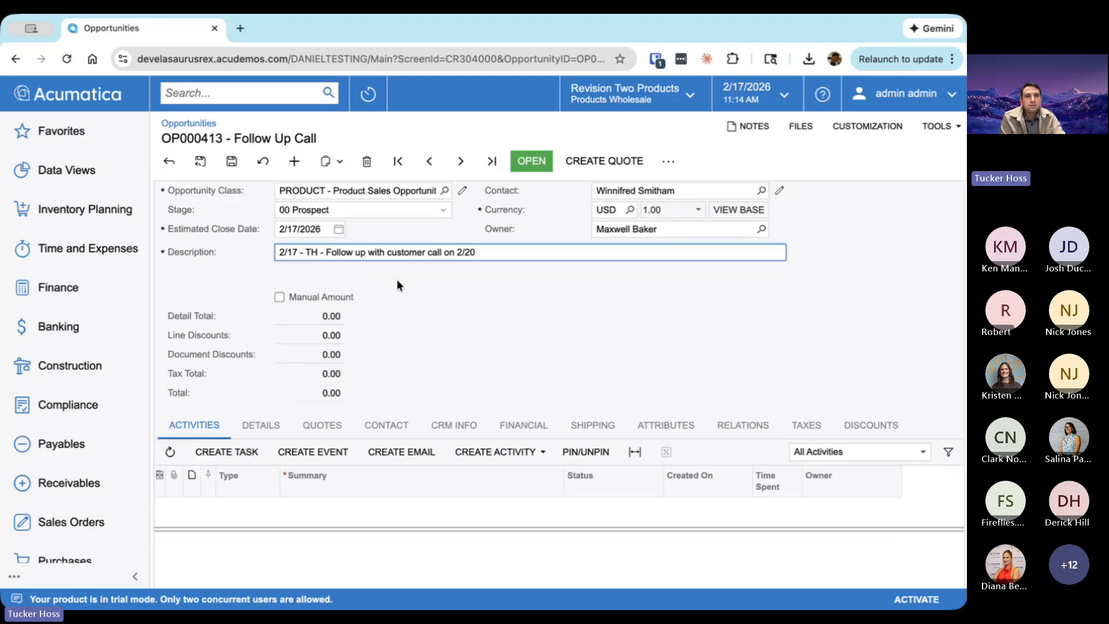
{"action": "left_click_drag", "start_coordinate": [503, 252], "coordinate": [228, 237]}
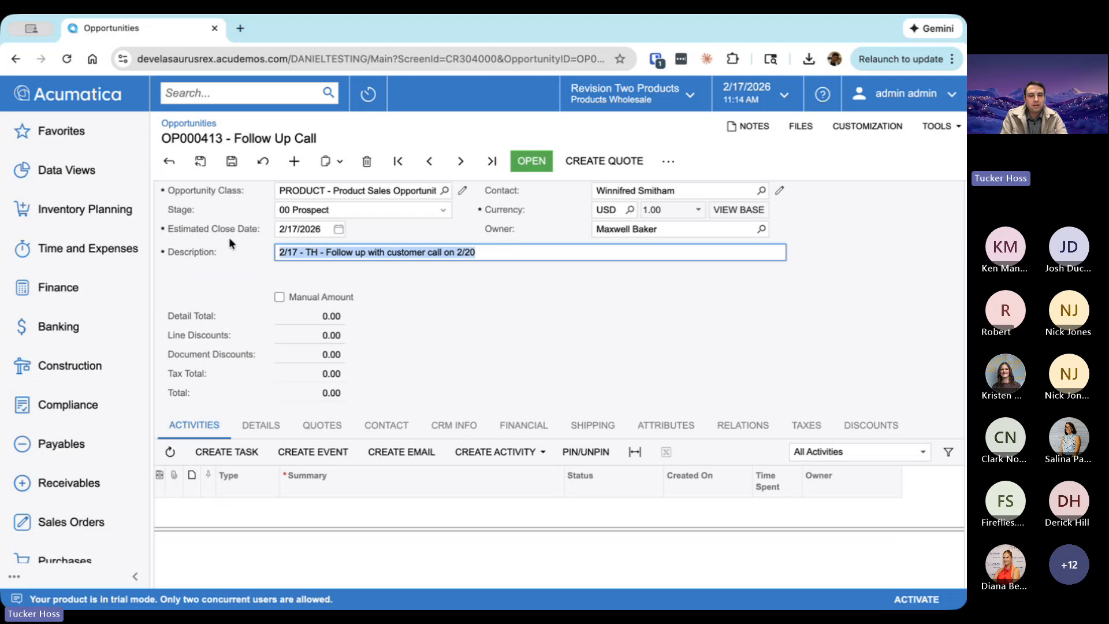
{"action": "left_click", "coordinate": [237, 453]}
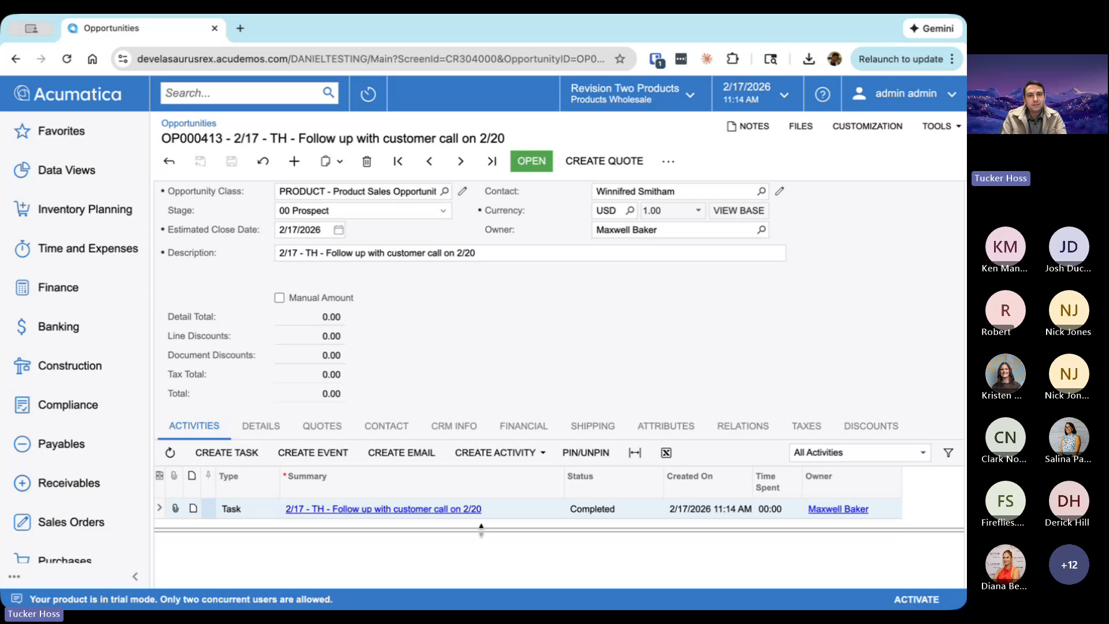
{"action": "left_click_drag", "start_coordinate": [480, 529], "coordinate": [481, 570]}
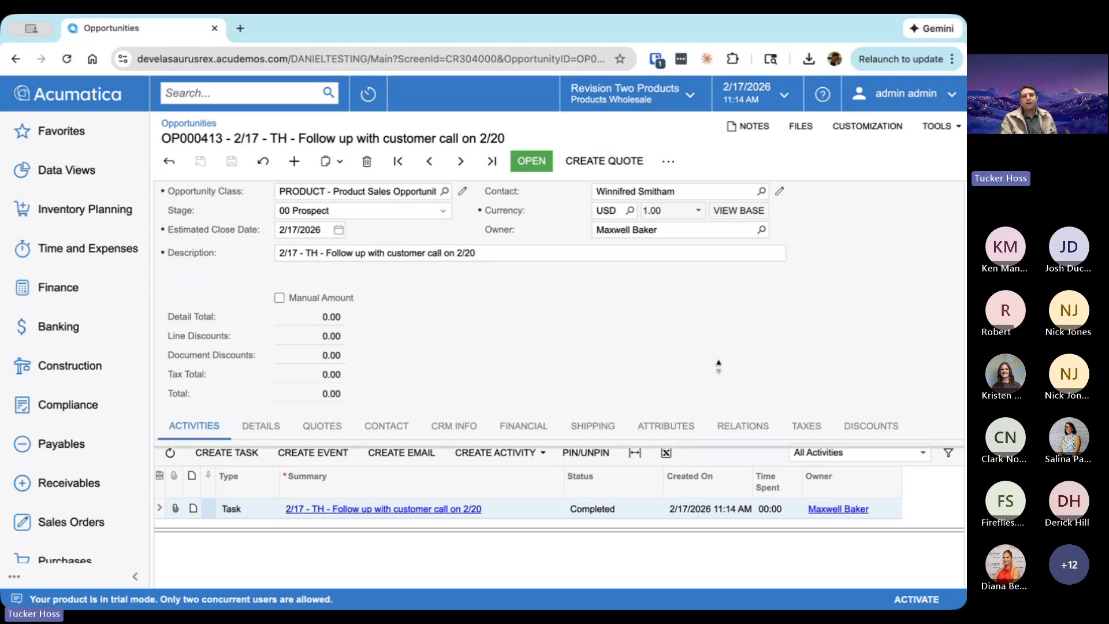
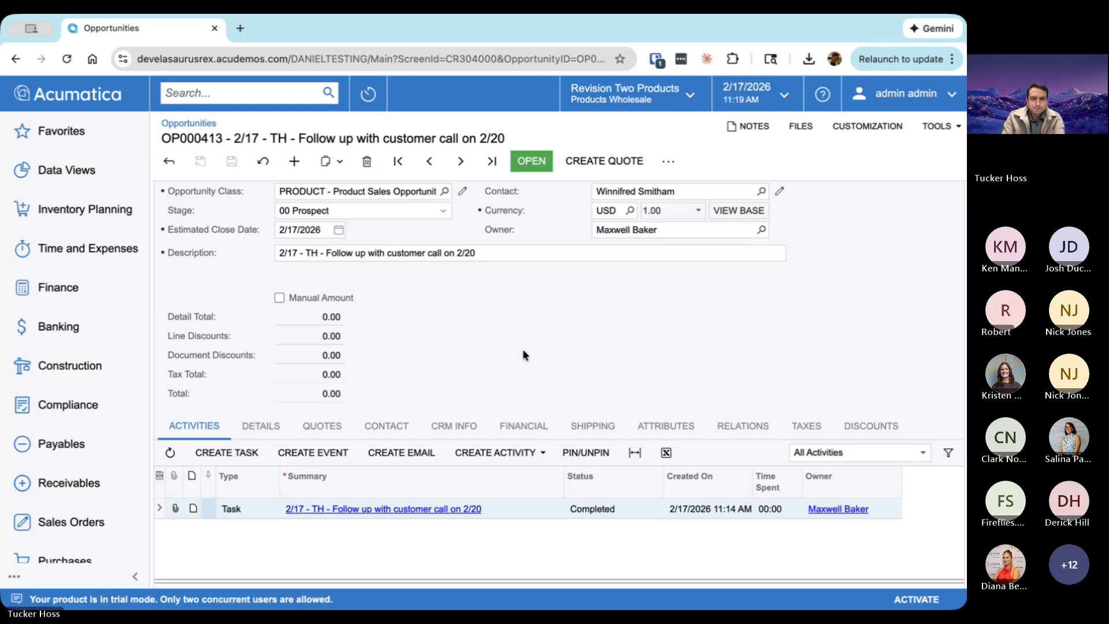
- Start creating a quote from the opportunity and set its quote type to Project Quote
{"action": "scroll", "coordinate": [524, 355], "scroll_direction": "up", "scroll_amount": 2}
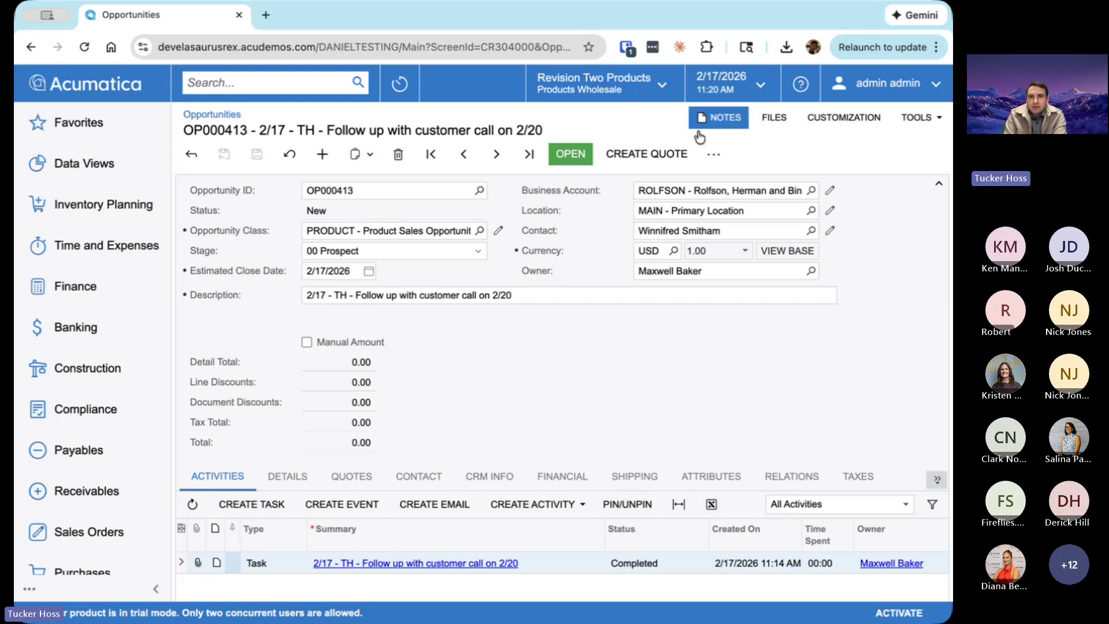
{"action": "left_click", "coordinate": [713, 153]}
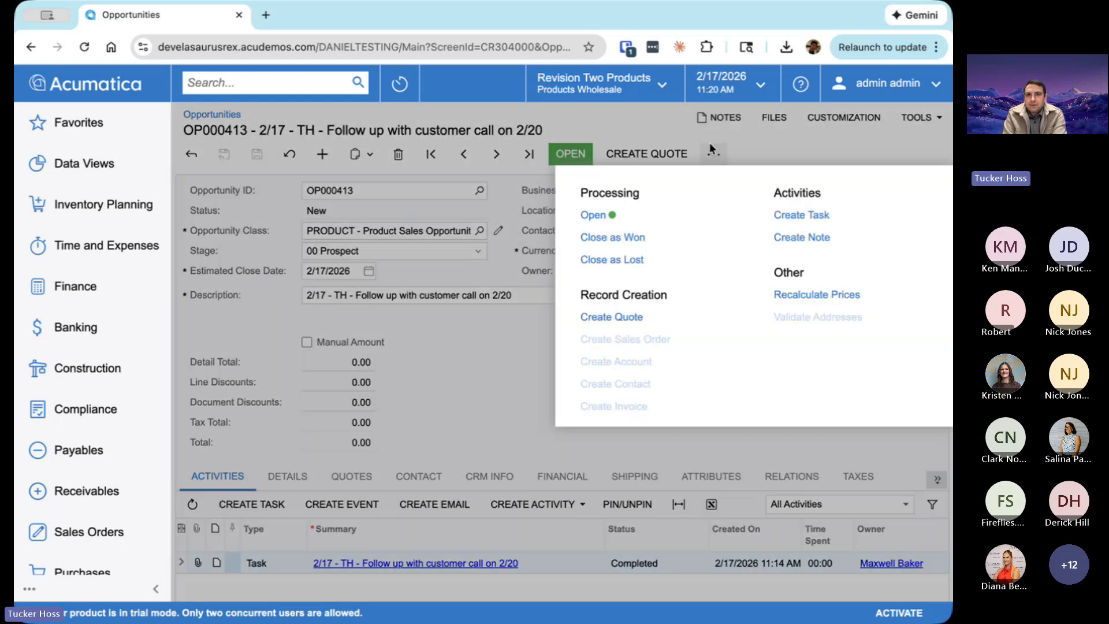
{"action": "left_click", "coordinate": [612, 318]}
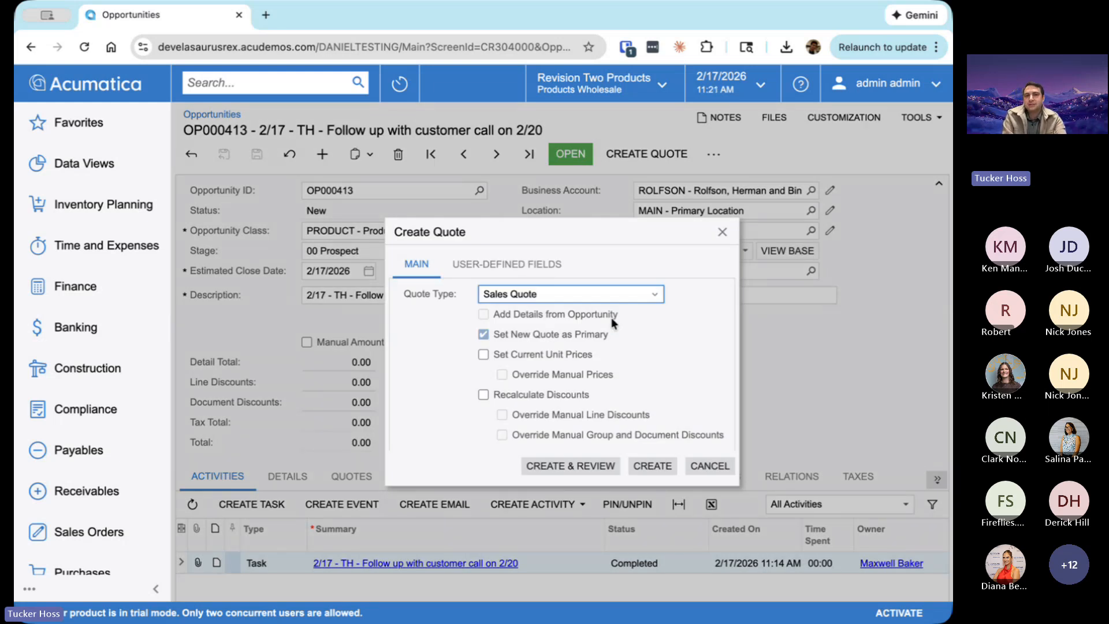
{"action": "left_click", "coordinate": [650, 296]}
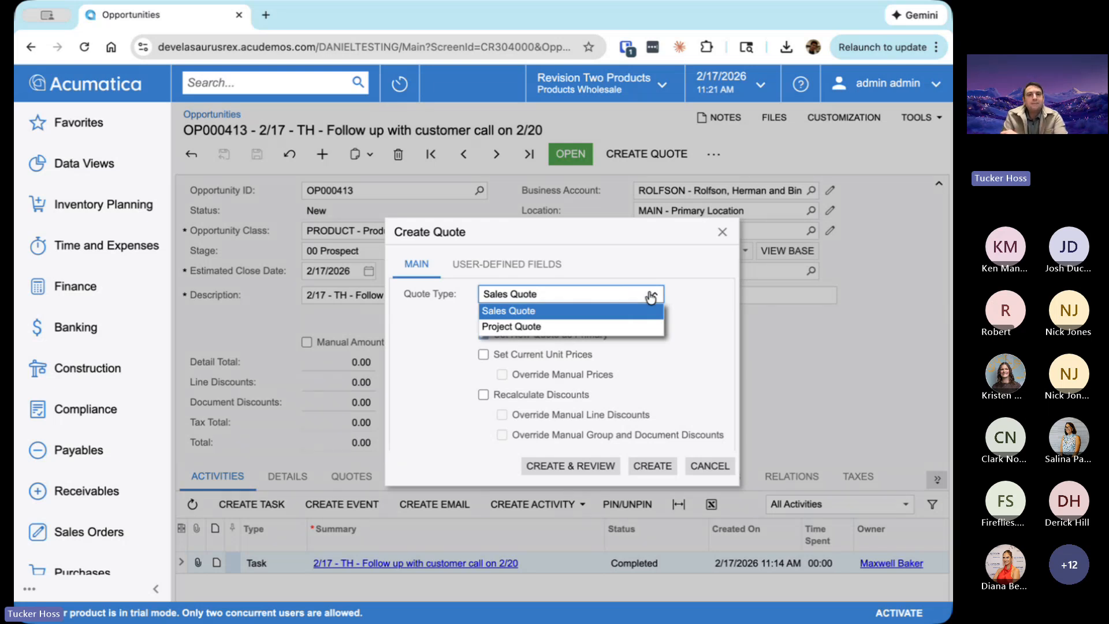
{"action": "left_click", "coordinate": [616, 327]}
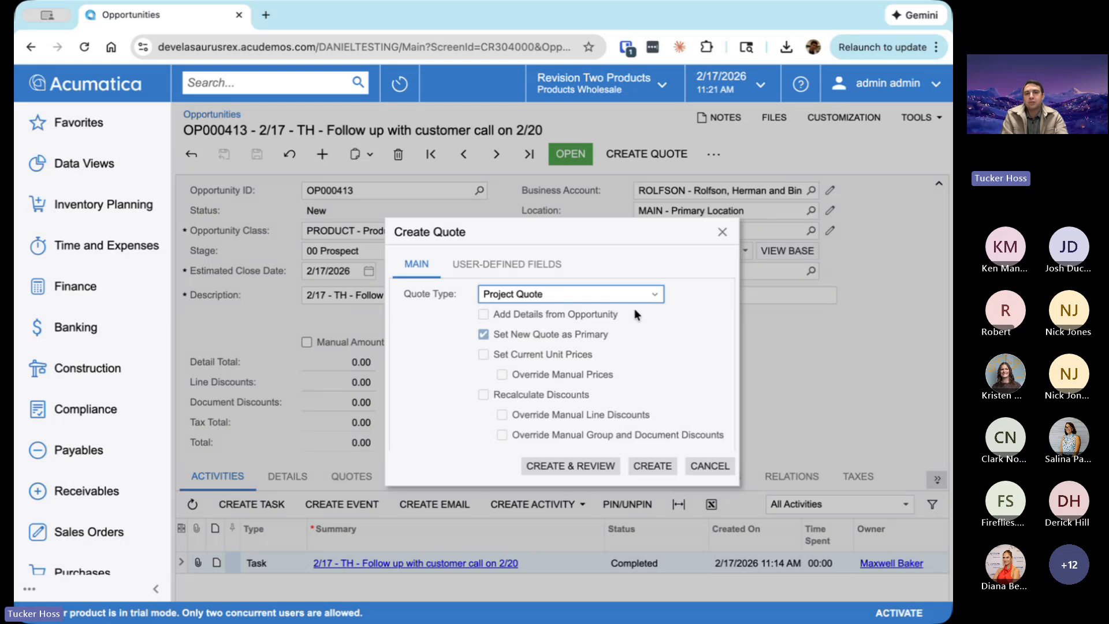
- Check the new quote's user-defined fields, and try to create the project quote for review
{"action": "scroll", "coordinate": [635, 314], "scroll_direction": "down", "scroll_amount": 1}
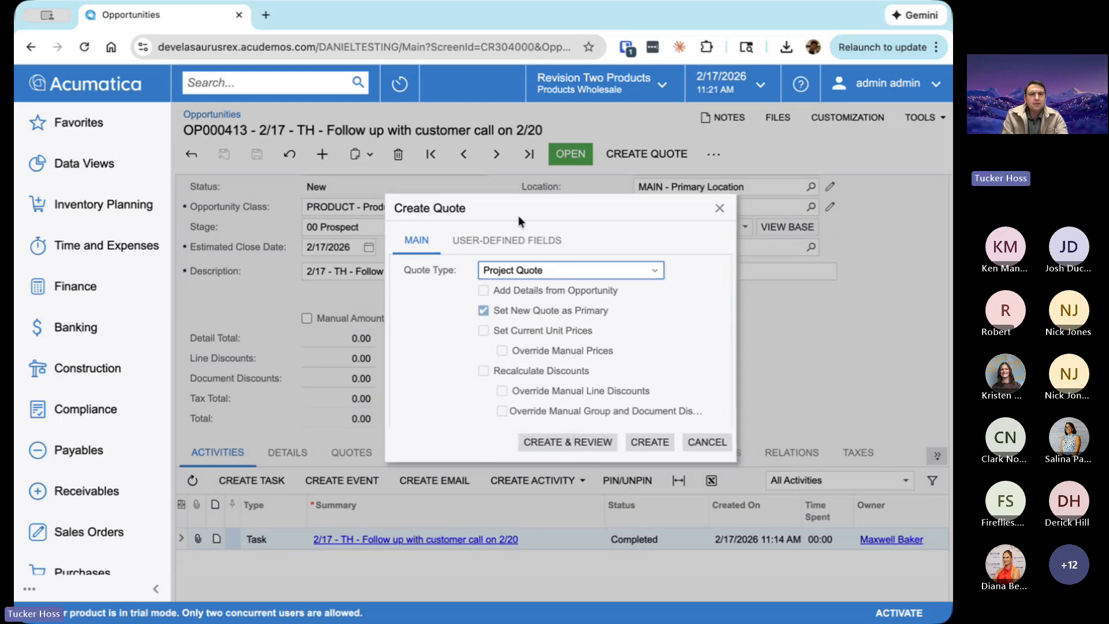
{"action": "left_click", "coordinate": [500, 243]}
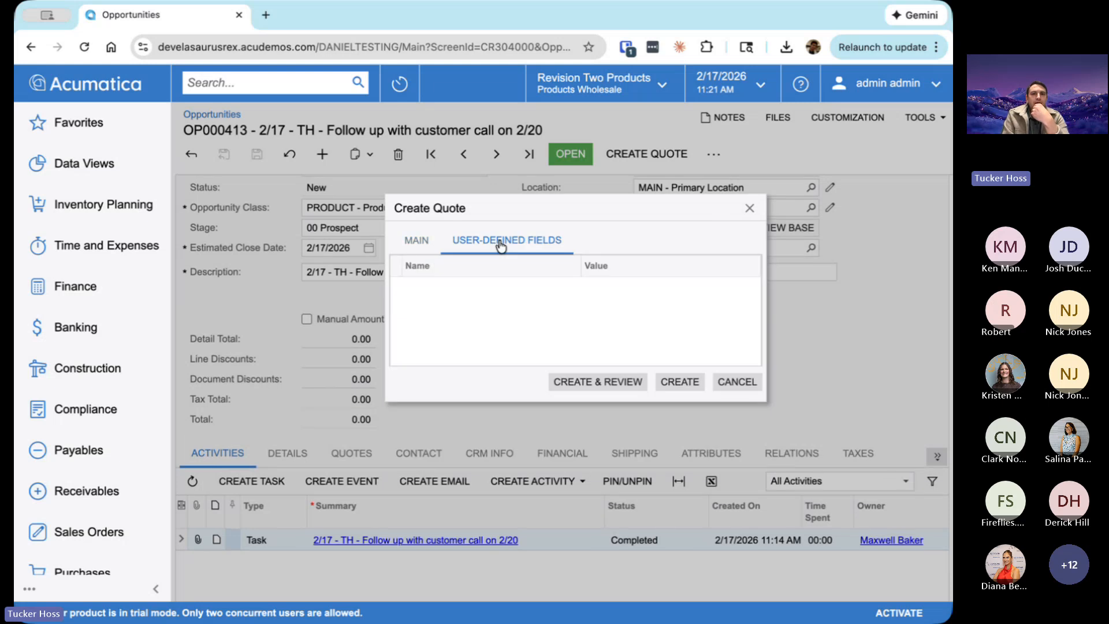
{"action": "left_click", "coordinate": [418, 242]}
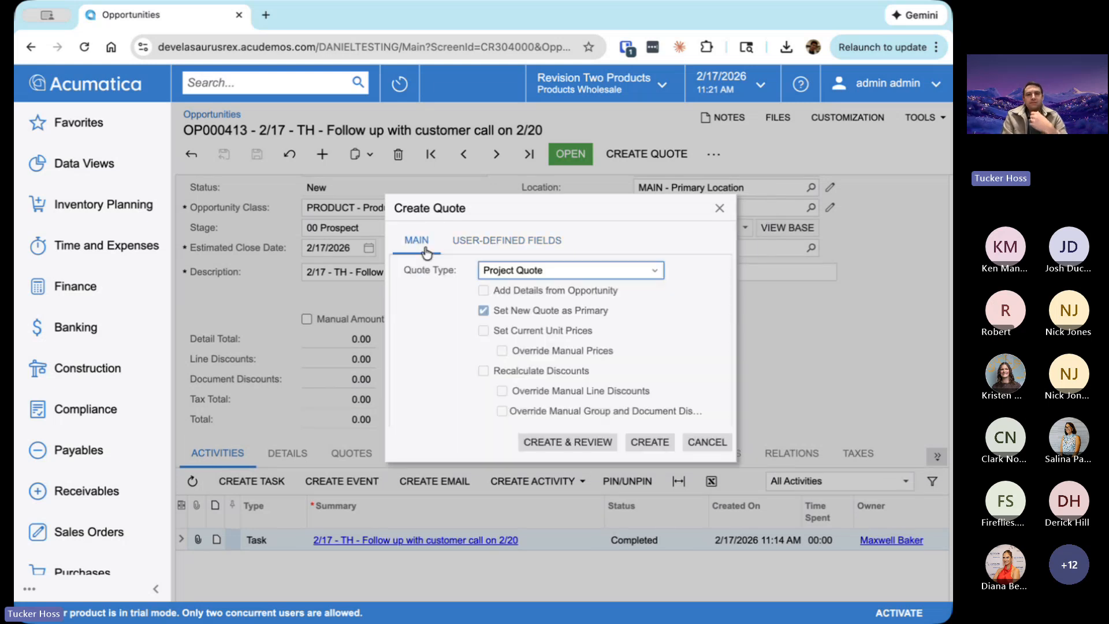
{"action": "left_click", "coordinate": [563, 448]}
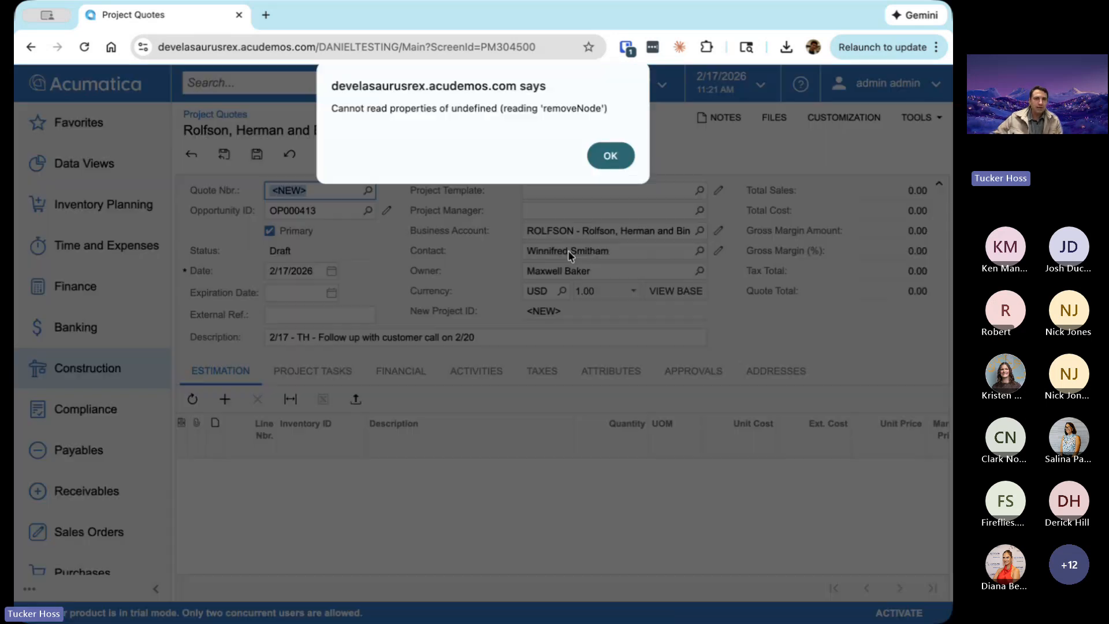
- Dismiss the error alerts and reload the site from its base address, develasaurusrex.acudemos.com/DANIELTESTING
{"action": "left_click", "coordinate": [610, 162]}
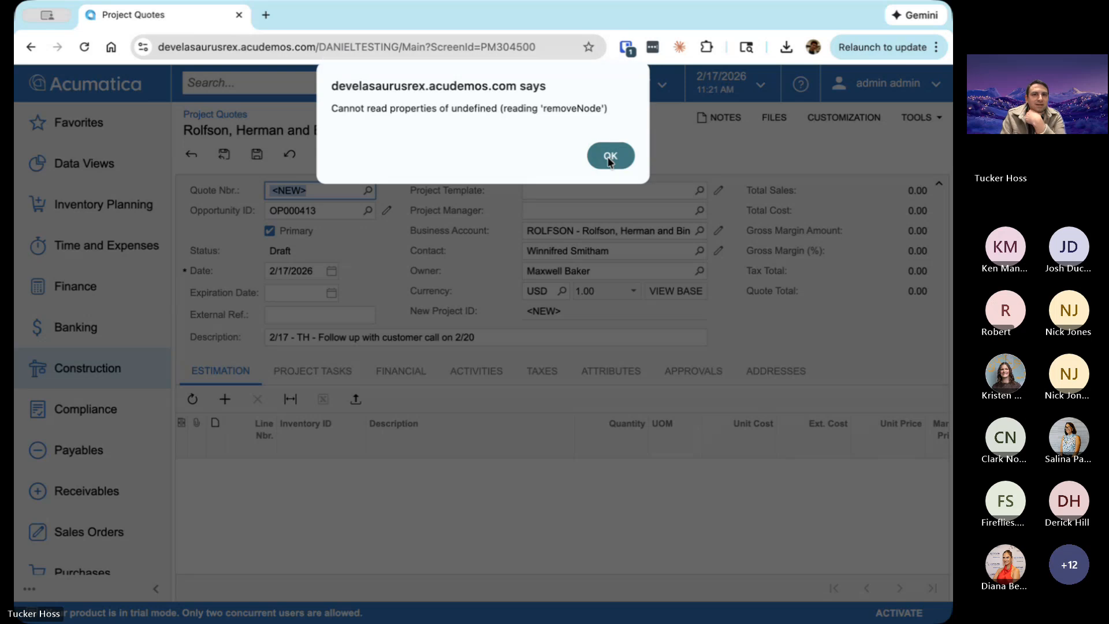
{"action": "left_click", "coordinate": [610, 161]}
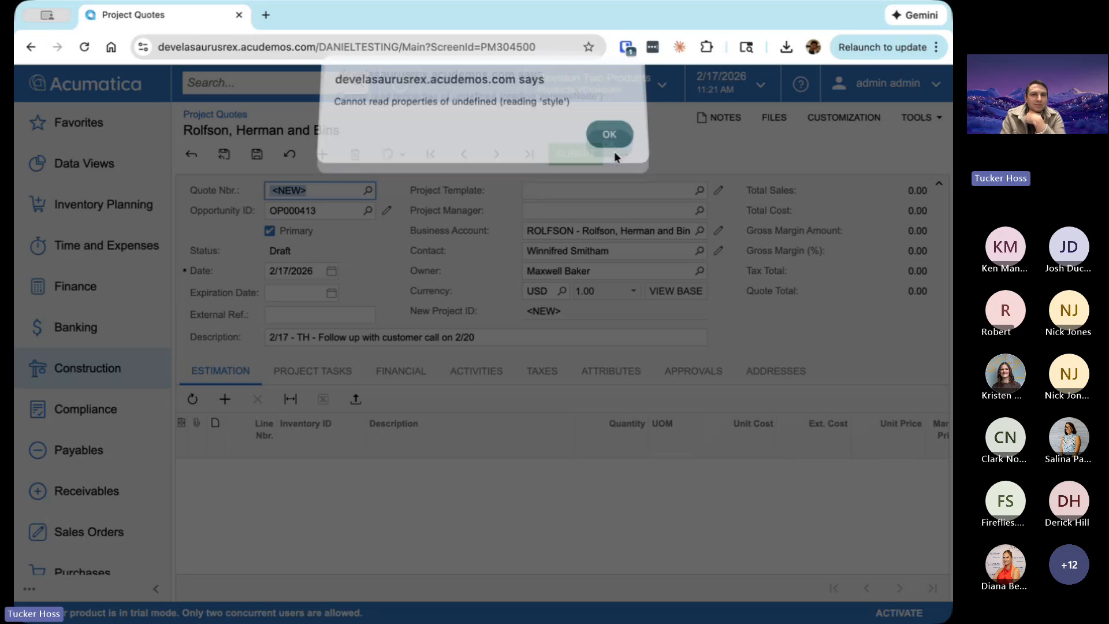
{"action": "left_click", "coordinate": [604, 145]}
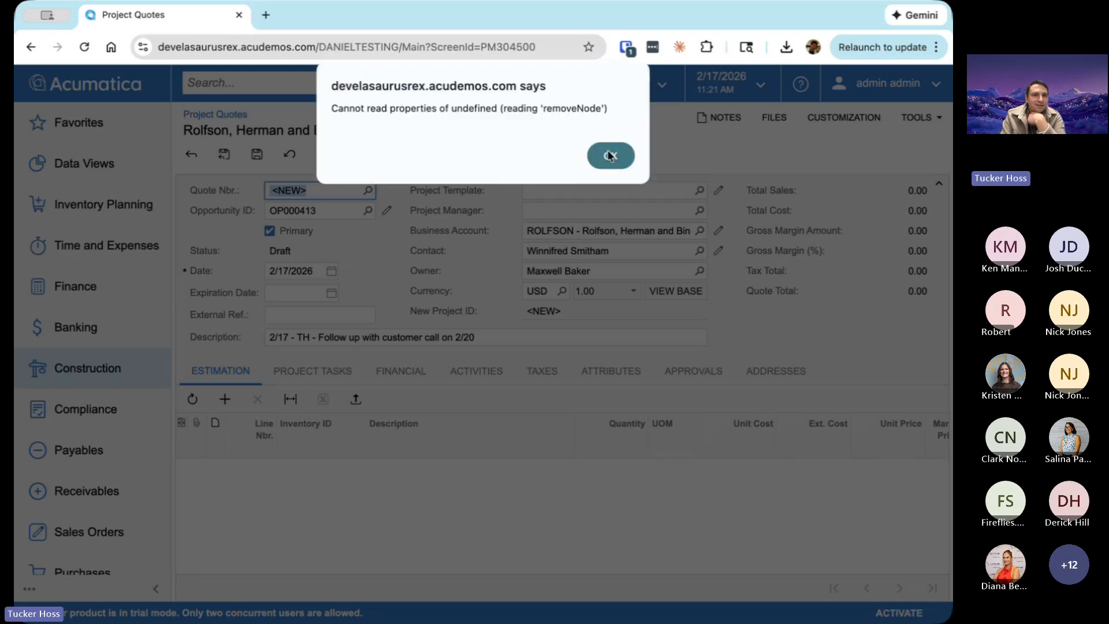
{"action": "left_click", "coordinate": [614, 157]}
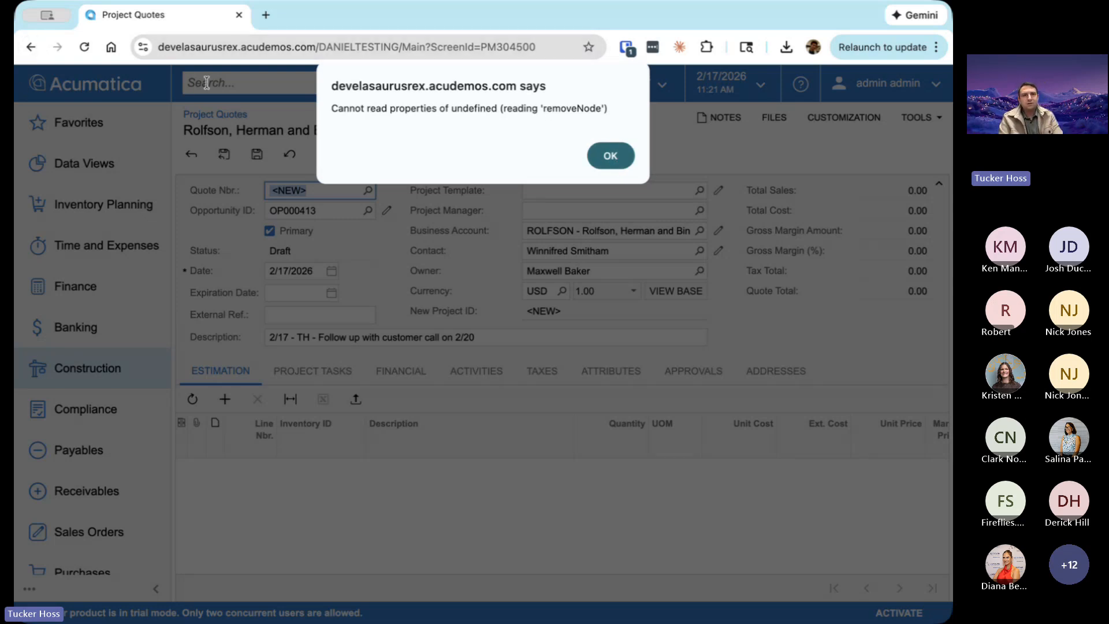
{"action": "left_click", "coordinate": [232, 54]}
{"action": "left_click", "coordinate": [232, 54]}
{"action": "left_click_drag", "start_coordinate": [444, 47], "coordinate": [85, 33]}
{"action": "key", "text": "super+c"}
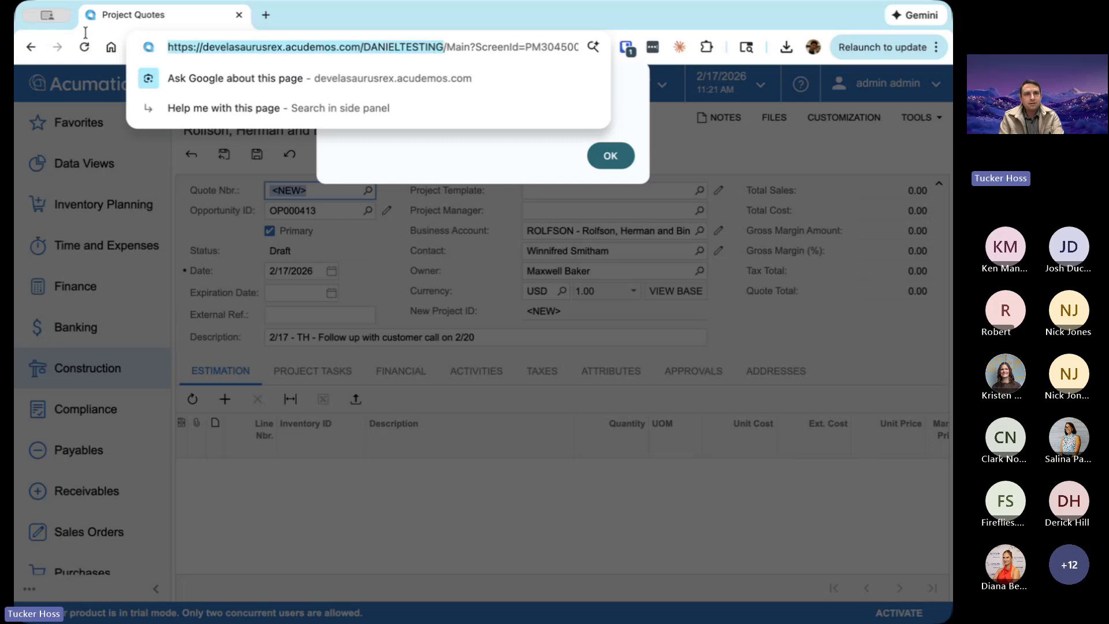
{"action": "key", "text": "super+a"}
{"action": "key", "text": "super+v"}
{"action": "key", "text": "Return"}
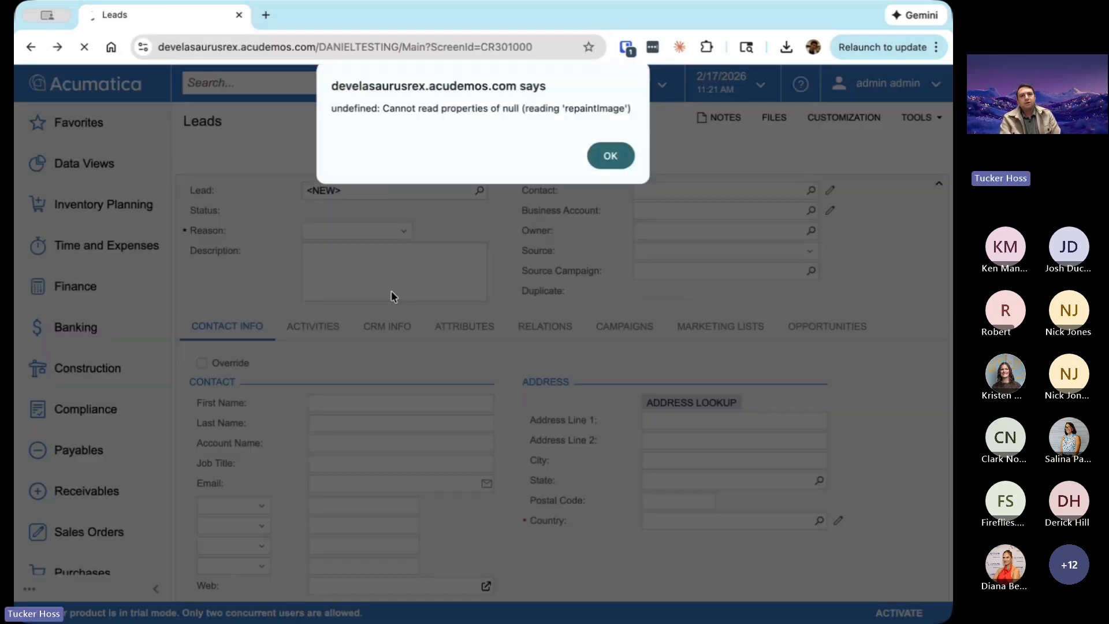
{"action": "left_click", "coordinate": [603, 160]}
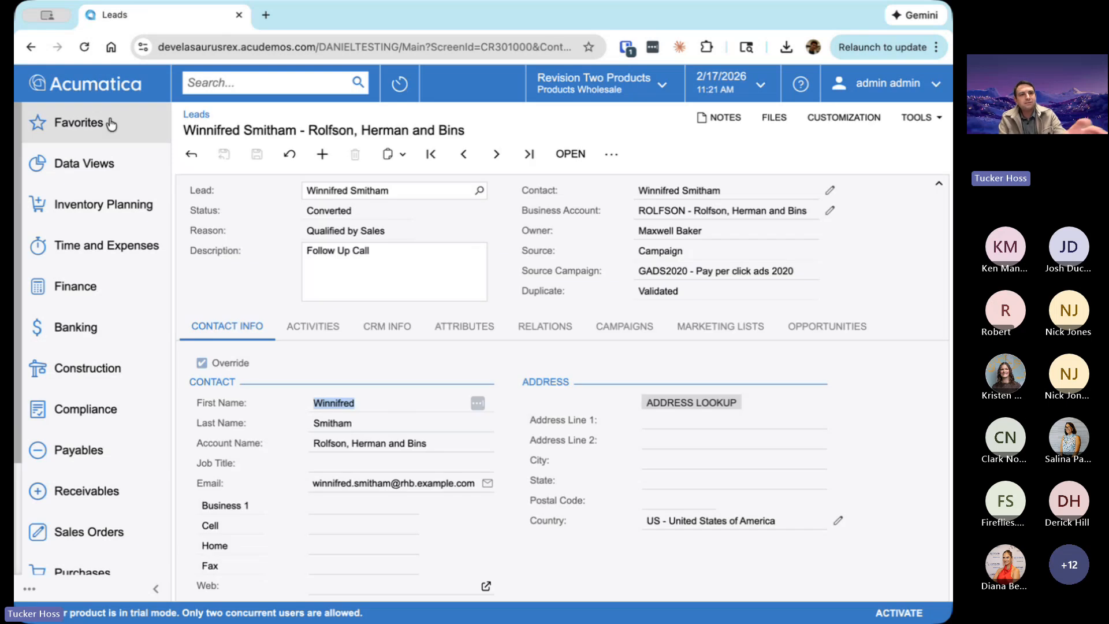
- Find the Project Quotes screen by searching for "project quote", and open quote PQ000007 for Cartridge World Inc
{"action": "left_click", "coordinate": [209, 83]}
{"action": "type", "text": "project quote"}
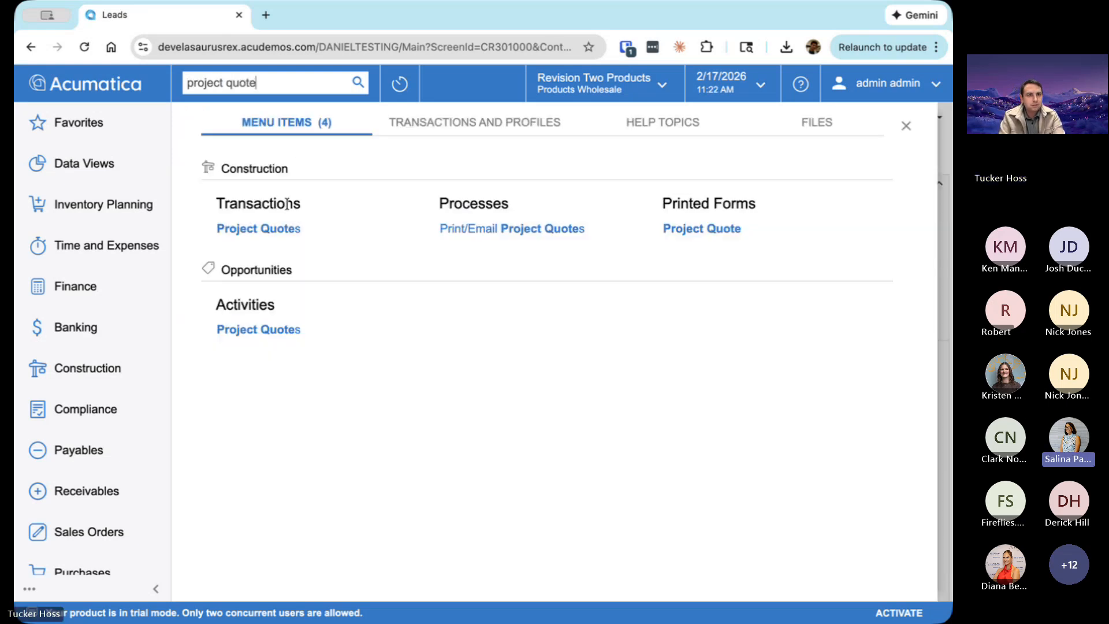
{"action": "left_click", "coordinate": [282, 235]}
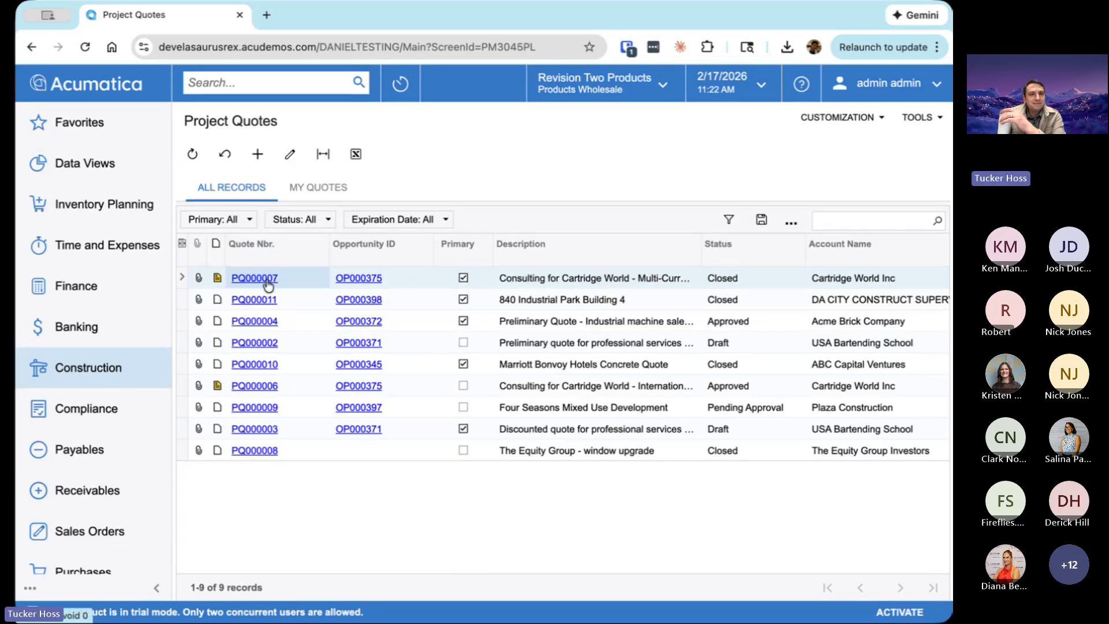
{"action": "left_click", "coordinate": [266, 279]}
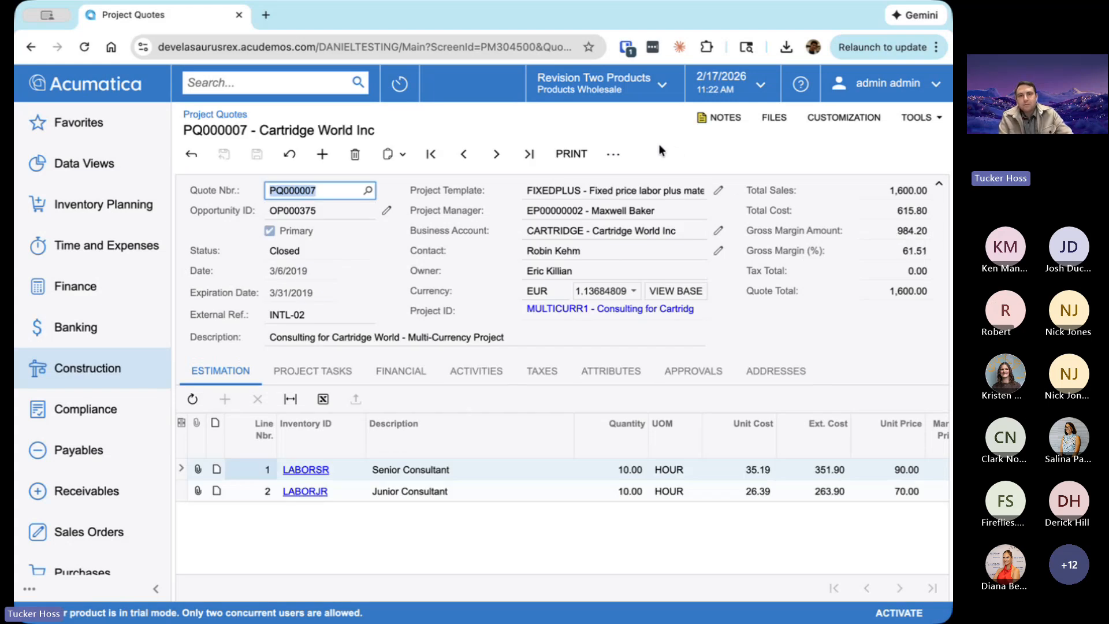
- Generate the printable form of project quote PQ000007 and examine it from the header down to the totals and signature box
{"action": "left_click", "coordinate": [572, 154]}
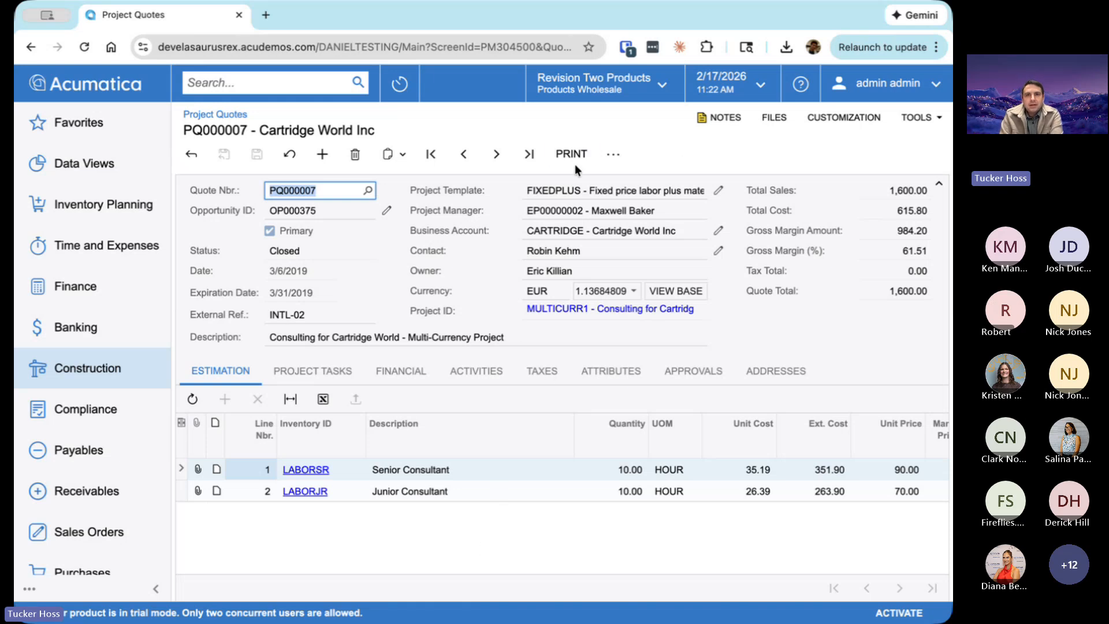
{"action": "left_click", "coordinate": [571, 145]}
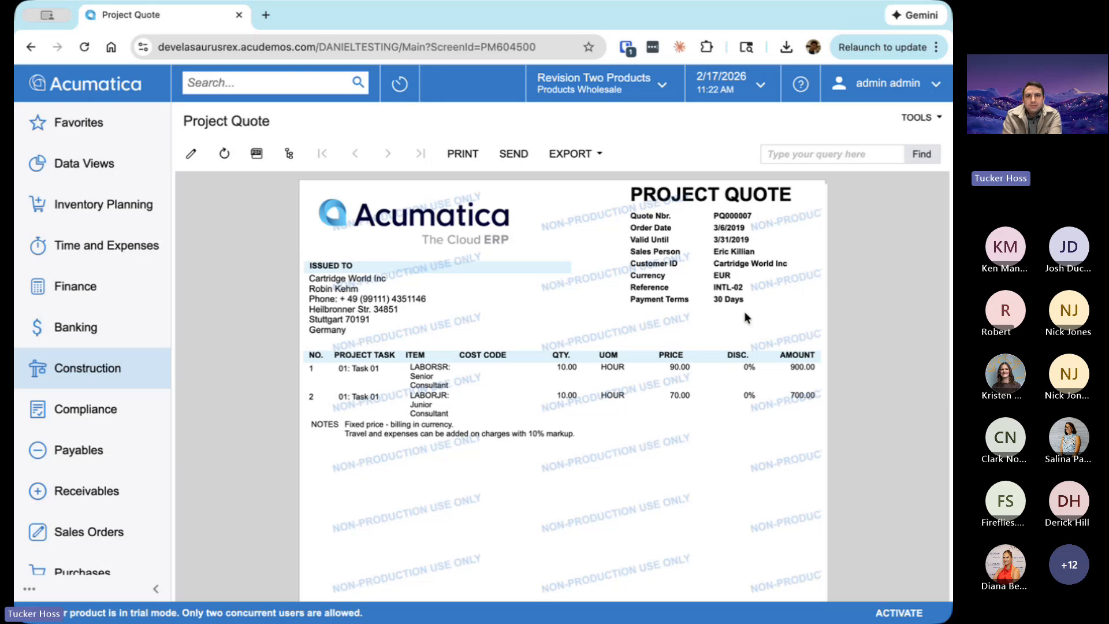
{"action": "scroll", "coordinate": [755, 260], "scroll_direction": "down", "scroll_amount": 8}
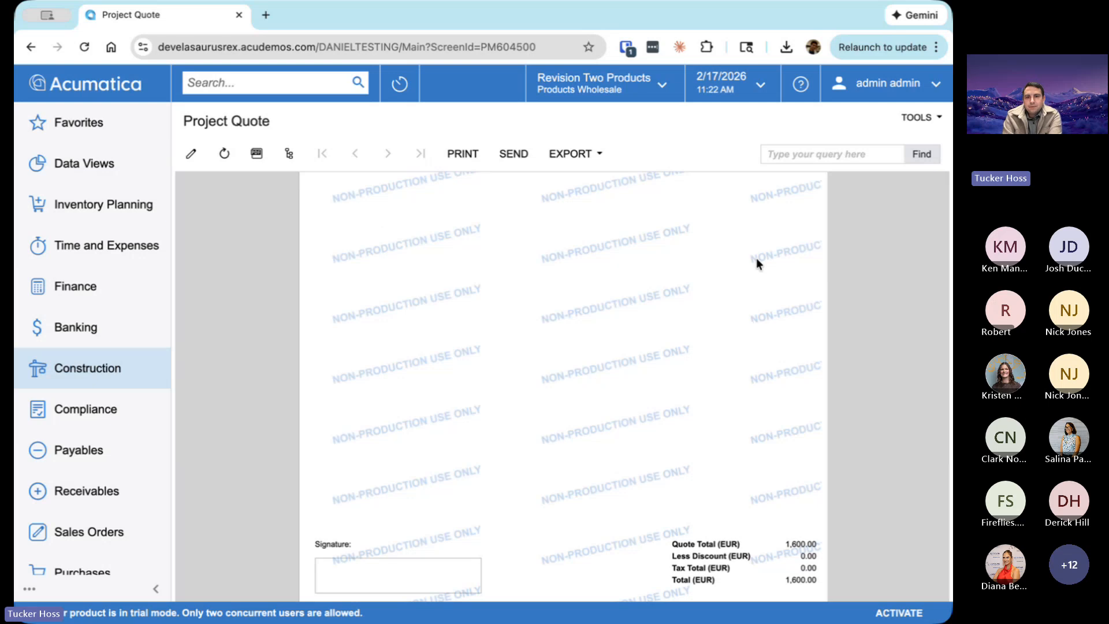
{"action": "scroll", "coordinate": [756, 270], "scroll_direction": "up", "scroll_amount": 8}
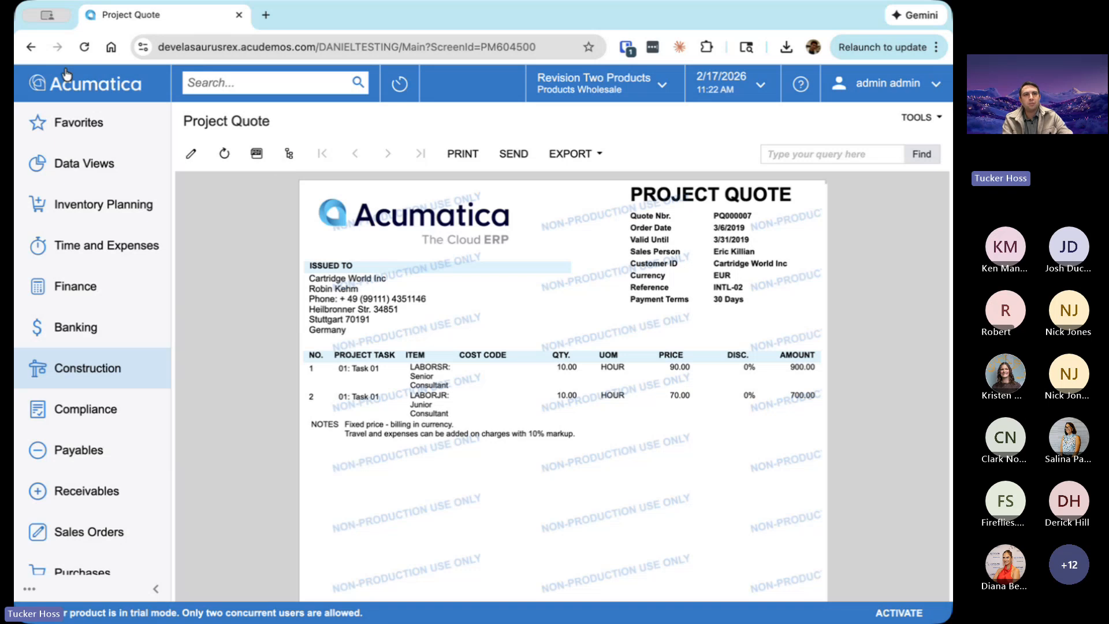
- Return to the record of quote PQ000007 and examine its list of available actions
{"action": "left_click", "coordinate": [28, 46]}
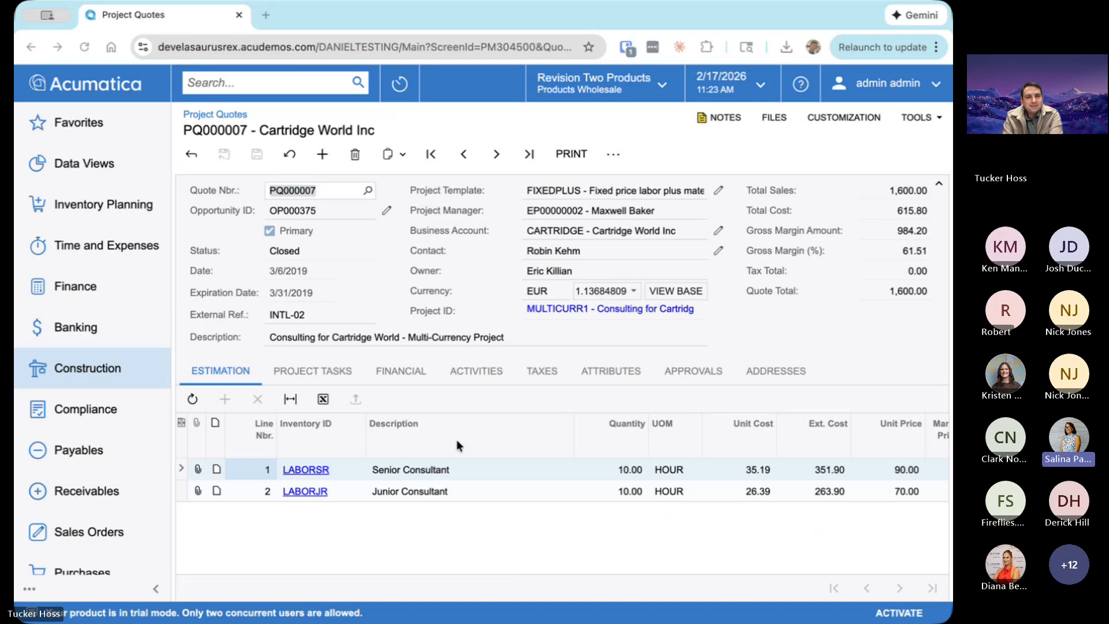
{"action": "left_click", "coordinate": [849, 348]}
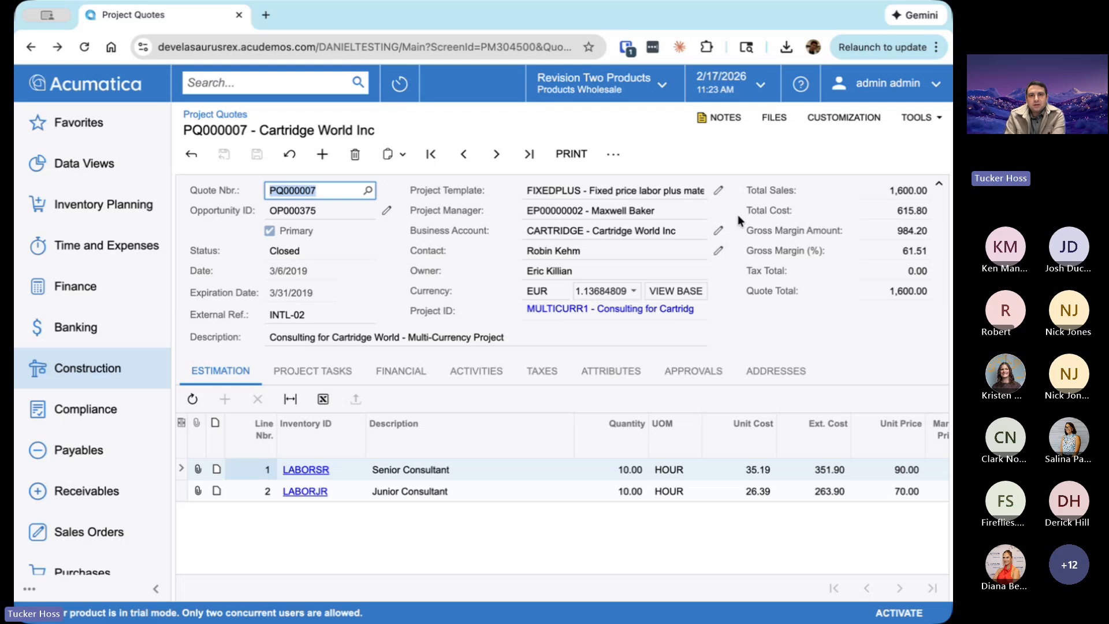
{"action": "left_click", "coordinate": [613, 154]}
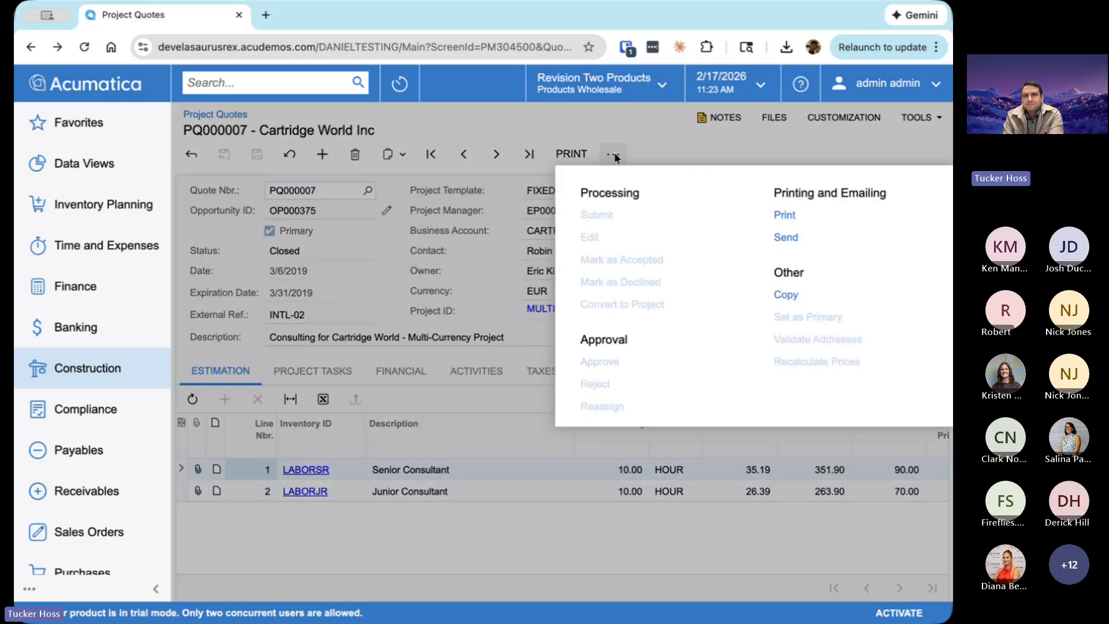
{"action": "left_click", "coordinate": [673, 145]}
- Print quote PQ000007, start an email from the printed form, and add a space before "Valid until" in the subject
{"action": "left_click", "coordinate": [581, 152]}
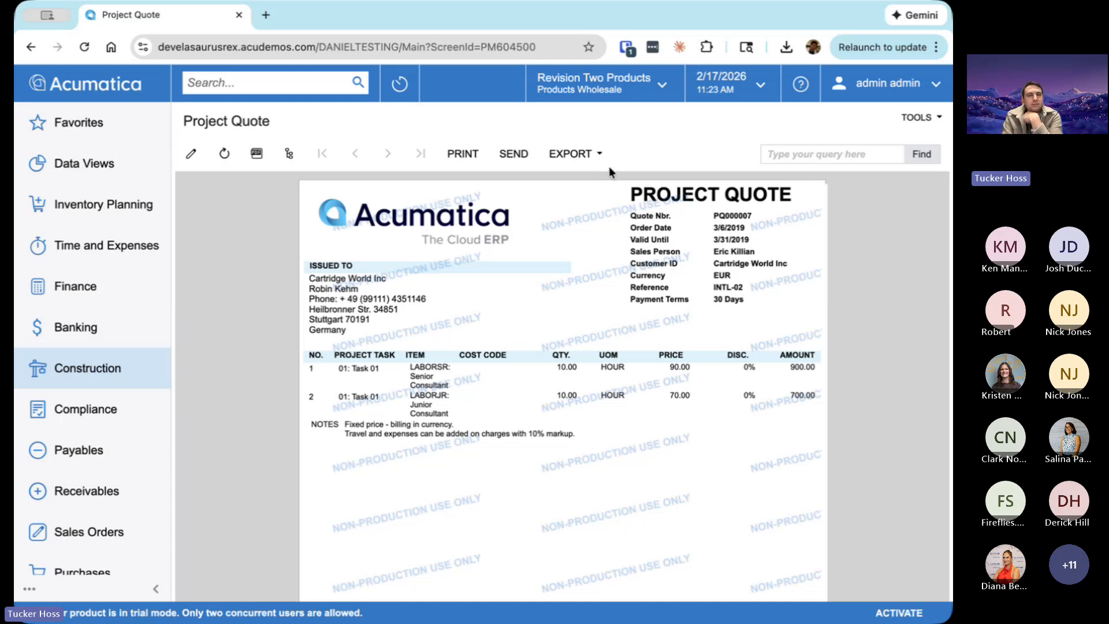
{"action": "left_click", "coordinate": [510, 159]}
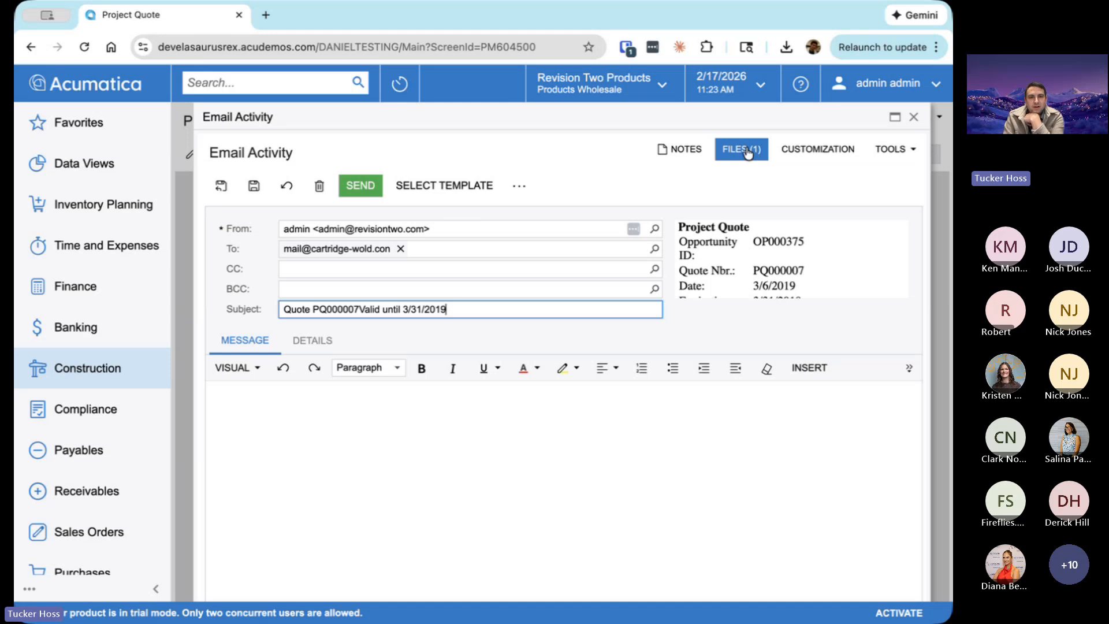
{"action": "left_click", "coordinate": [358, 308]}
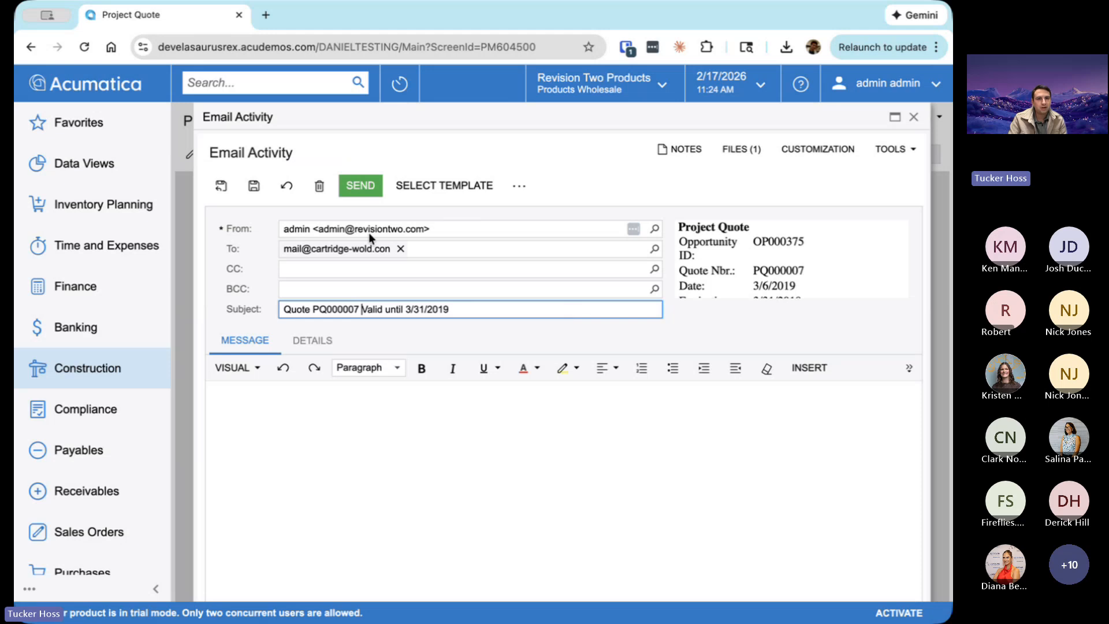
- Search the email templates for "order" and "quote", and insert the QuotationNotification template before the email body
{"action": "left_click", "coordinate": [464, 184]}
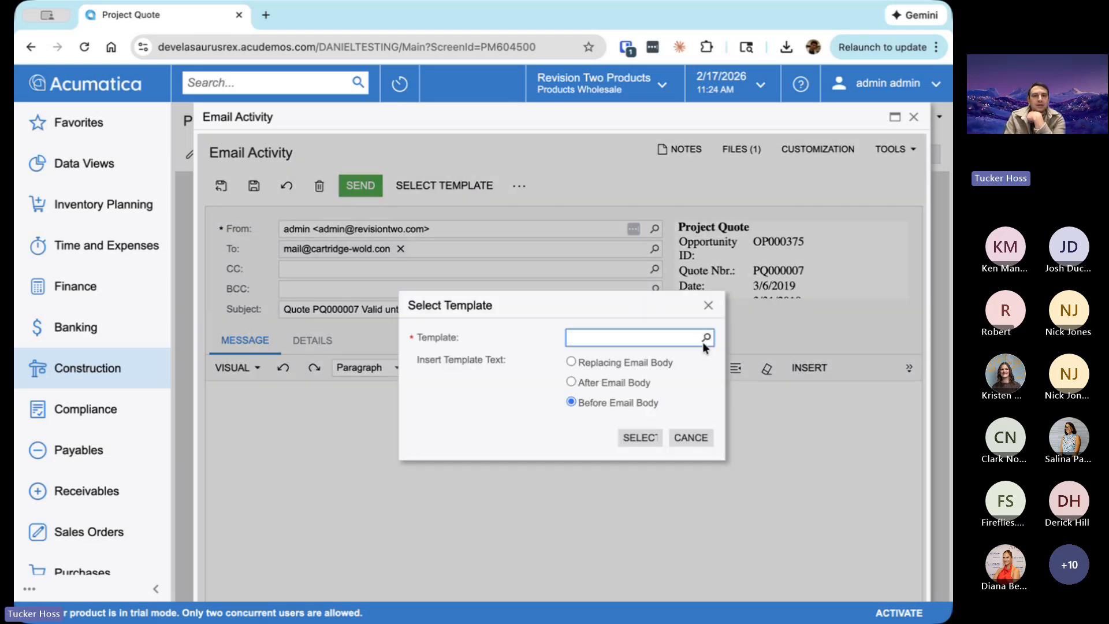
{"action": "left_click", "coordinate": [707, 341]}
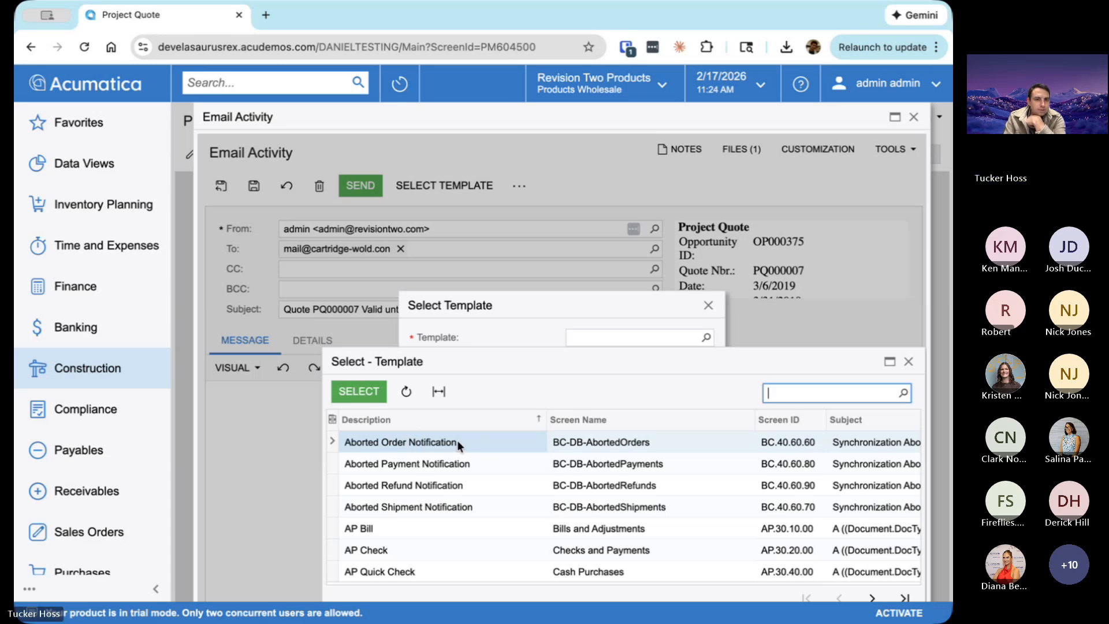
{"action": "type", "text": "order"}
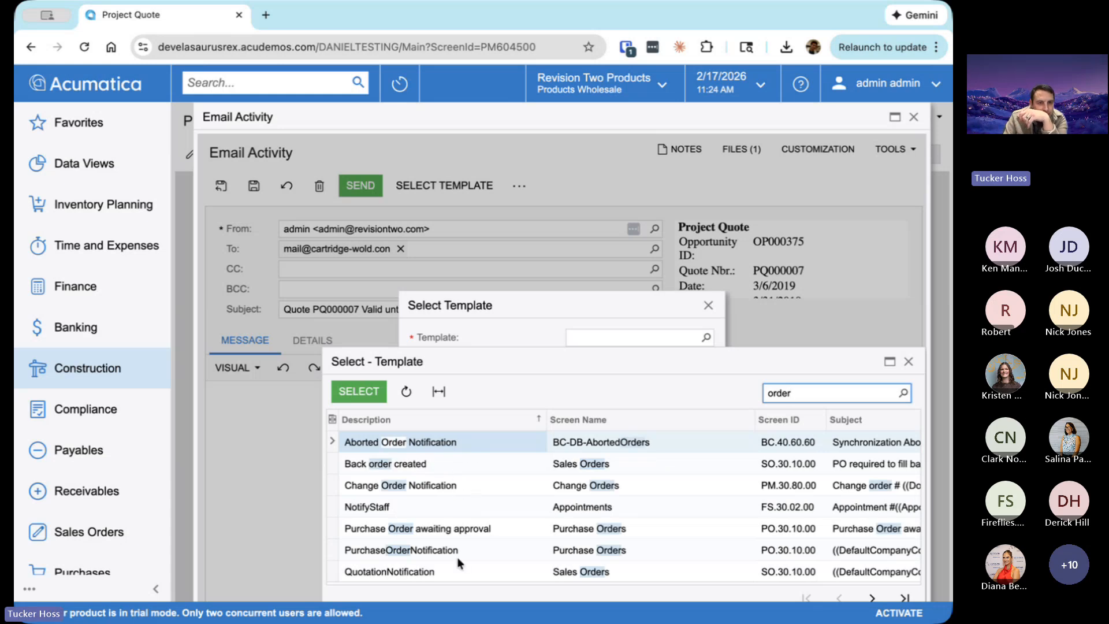
{"action": "scroll", "coordinate": [456, 557], "scroll_direction": "down", "scroll_amount": 1}
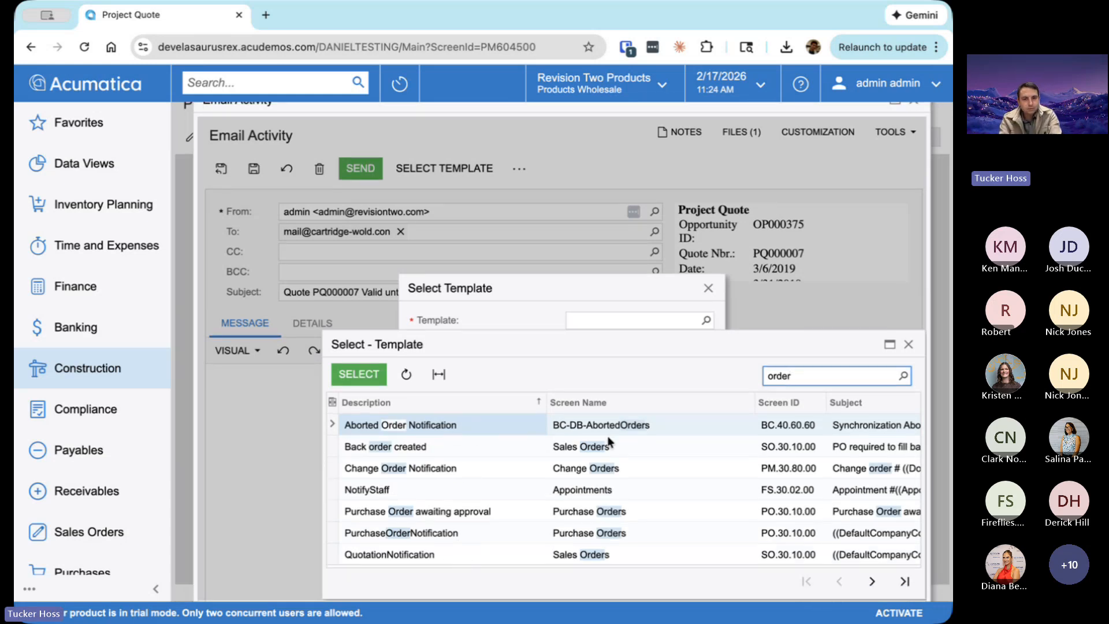
{"action": "key", "text": "ctrl+a"}
{"action": "type", "text": "quote"}
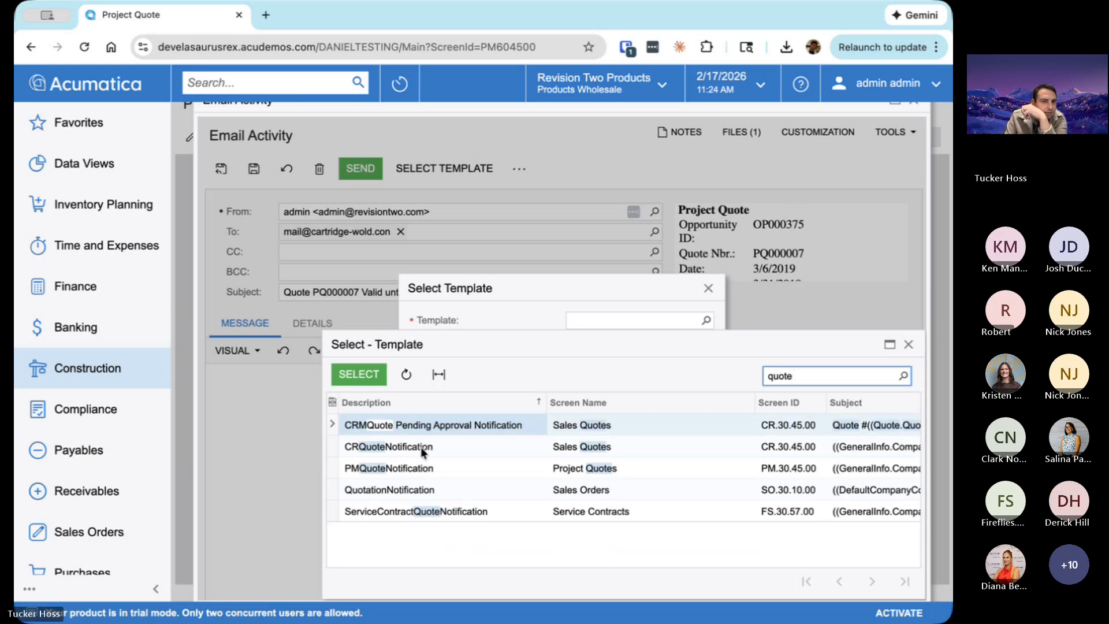
{"action": "double_click", "coordinate": [397, 491]}
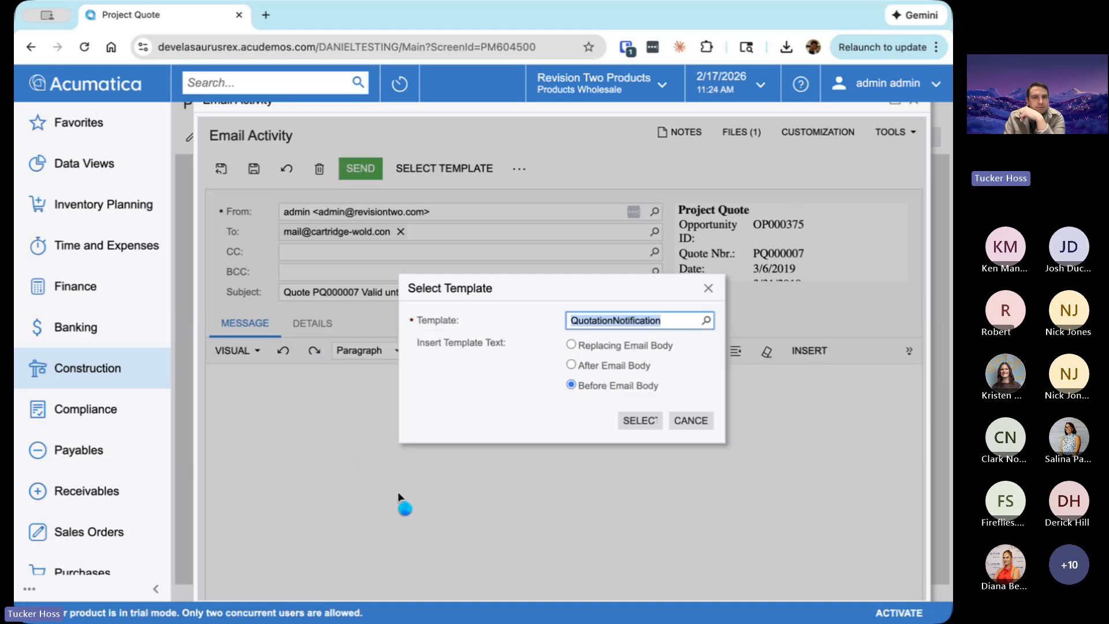
{"action": "left_click", "coordinate": [634, 426]}
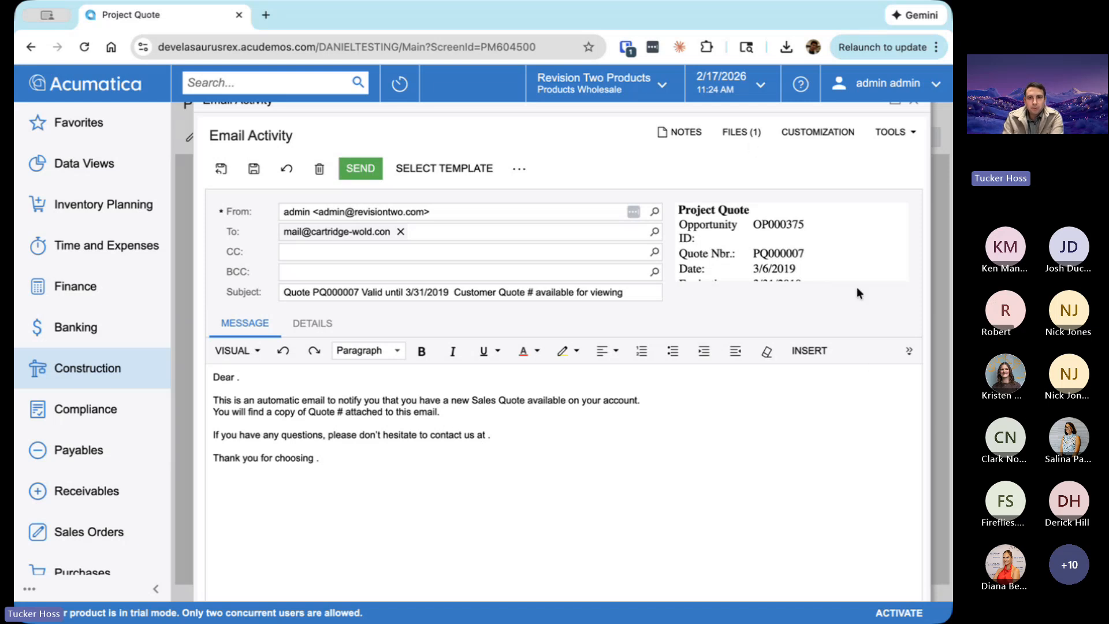
- Examine the message editor's options for inserting images, links and layouts, and close the email without sending it
{"action": "left_click", "coordinate": [818, 352]}
{"action": "left_click", "coordinate": [818, 352]}
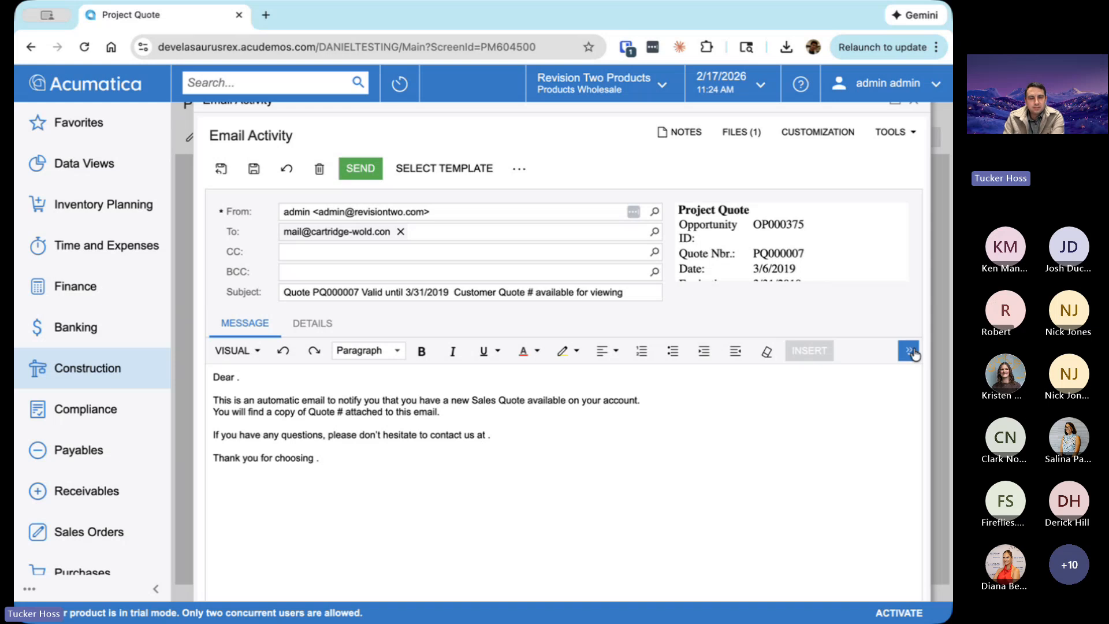
{"action": "left_click", "coordinate": [910, 351]}
{"action": "left_click", "coordinate": [795, 350]}
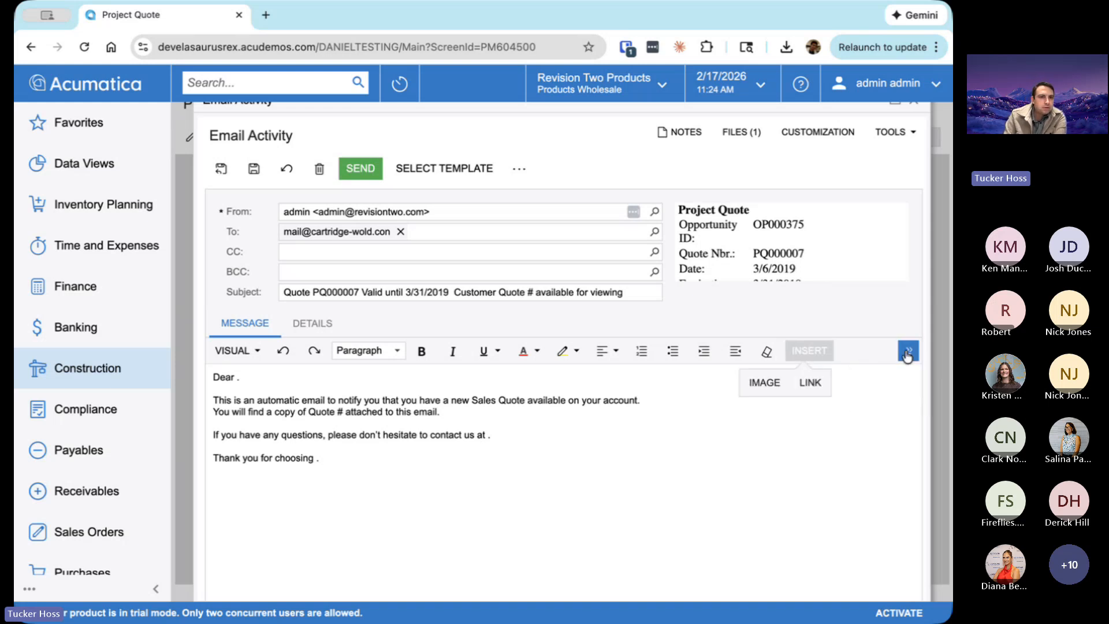
{"action": "left_click", "coordinate": [312, 323]}
{"action": "left_click", "coordinate": [244, 323]}
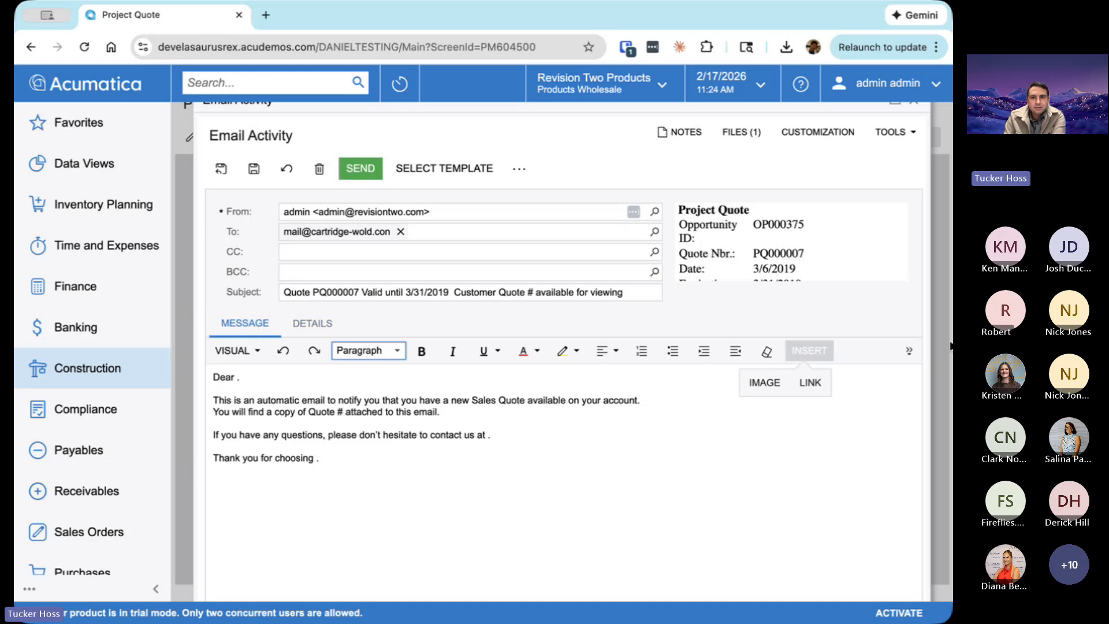
{"action": "left_click", "coordinate": [908, 350]}
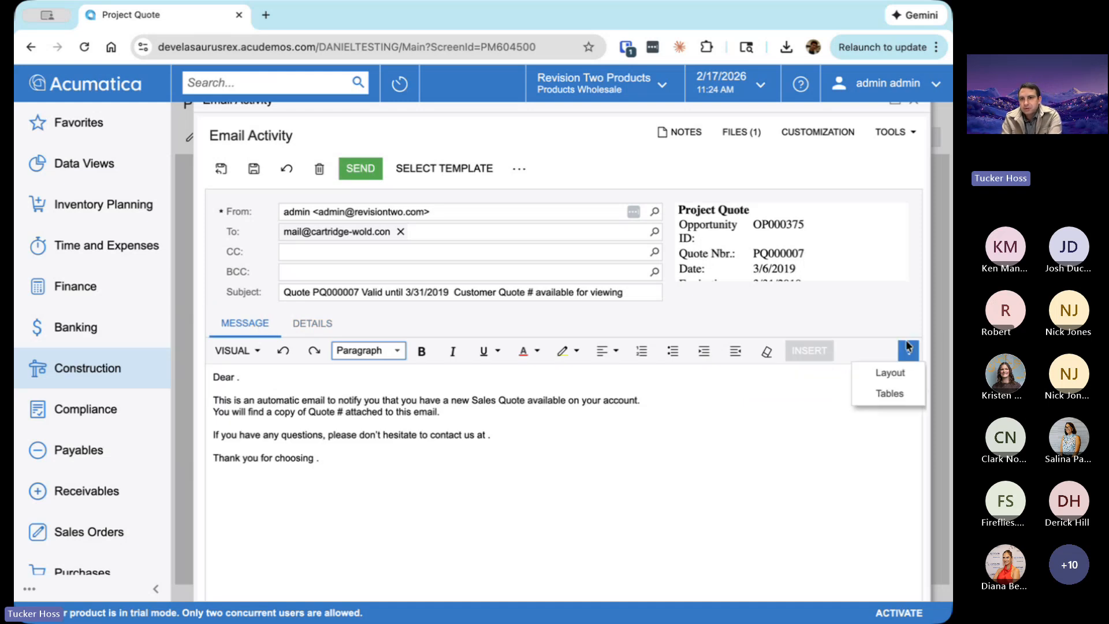
{"action": "left_click", "coordinate": [902, 376]}
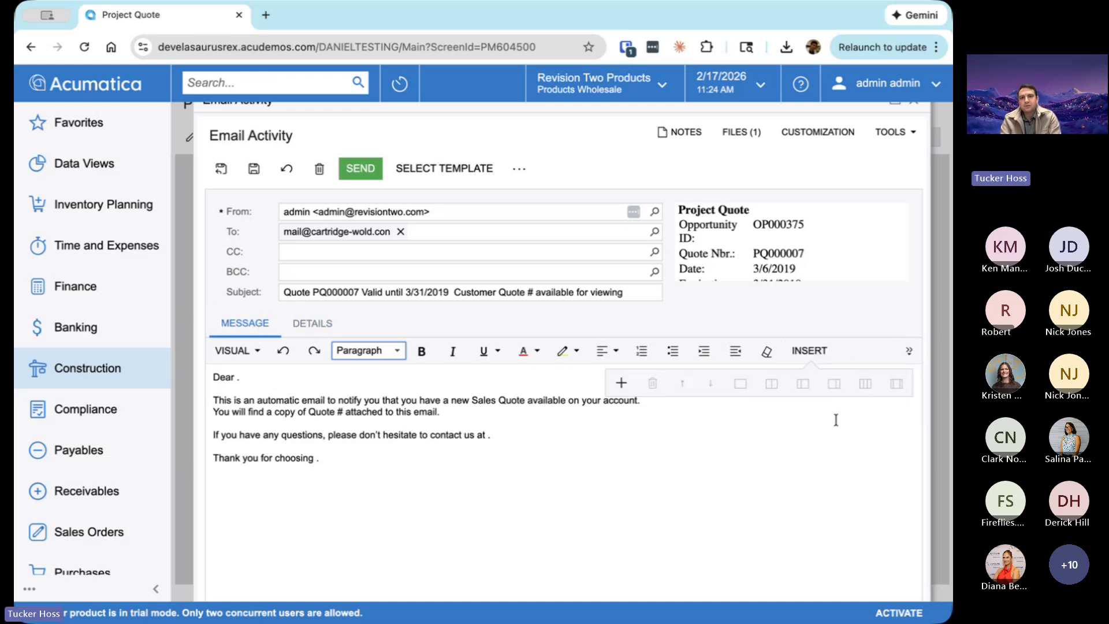
{"action": "left_click", "coordinate": [747, 460]}
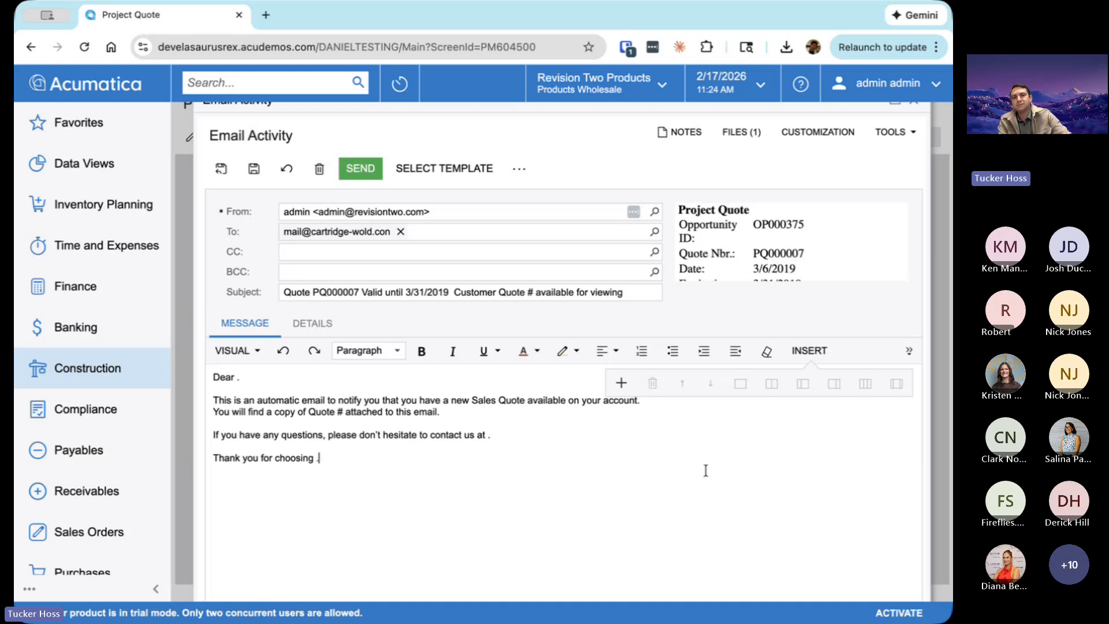
{"action": "left_click", "coordinate": [454, 352]}
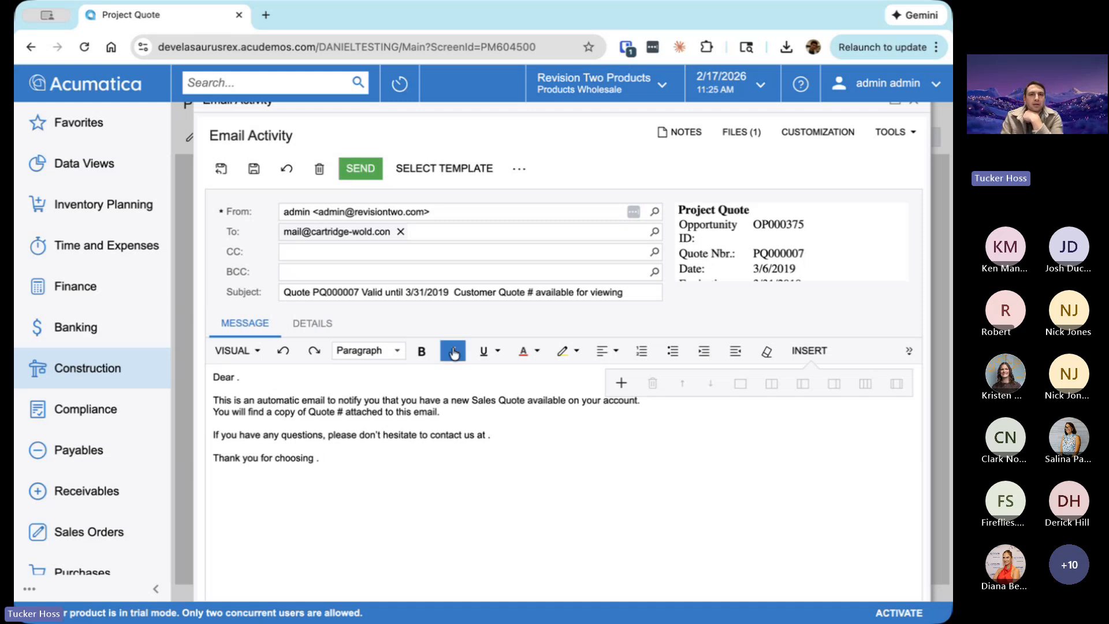
{"action": "scroll", "coordinate": [635, 259], "scroll_direction": "up", "scroll_amount": 1}
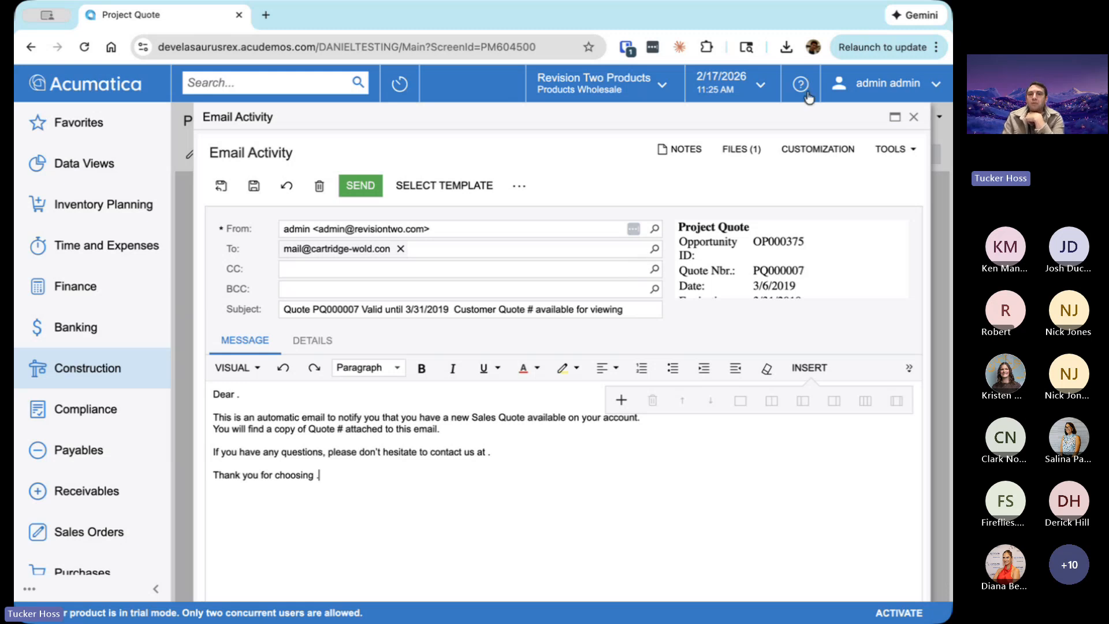
{"action": "left_click", "coordinate": [914, 118]}
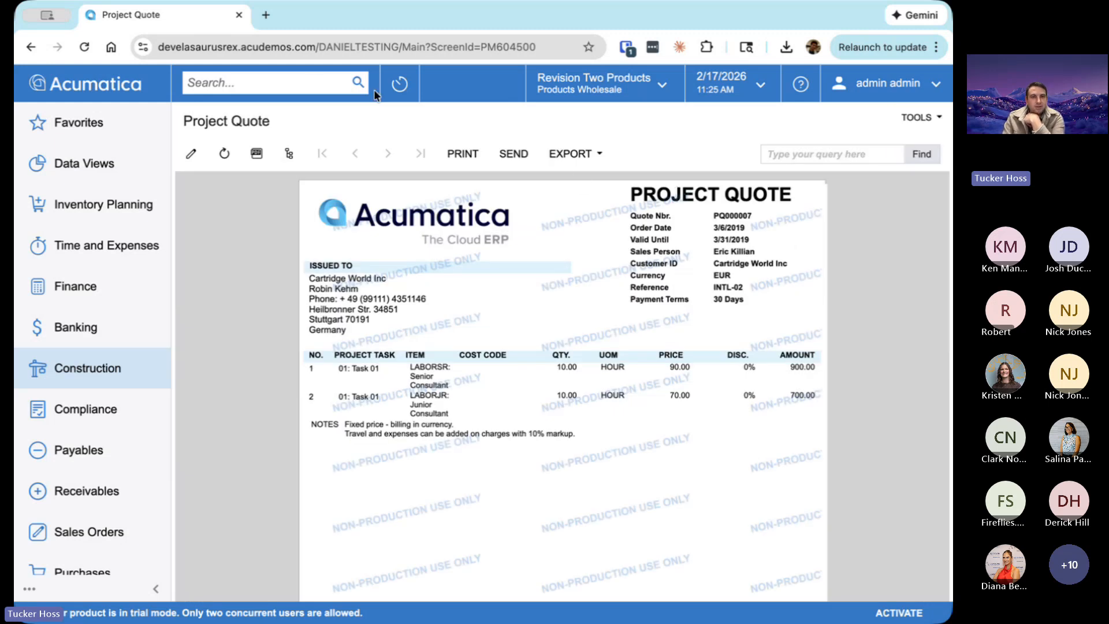
- Return to the quote record and mark its Send action as a favorite for direct access
{"action": "left_click", "coordinate": [31, 47]}
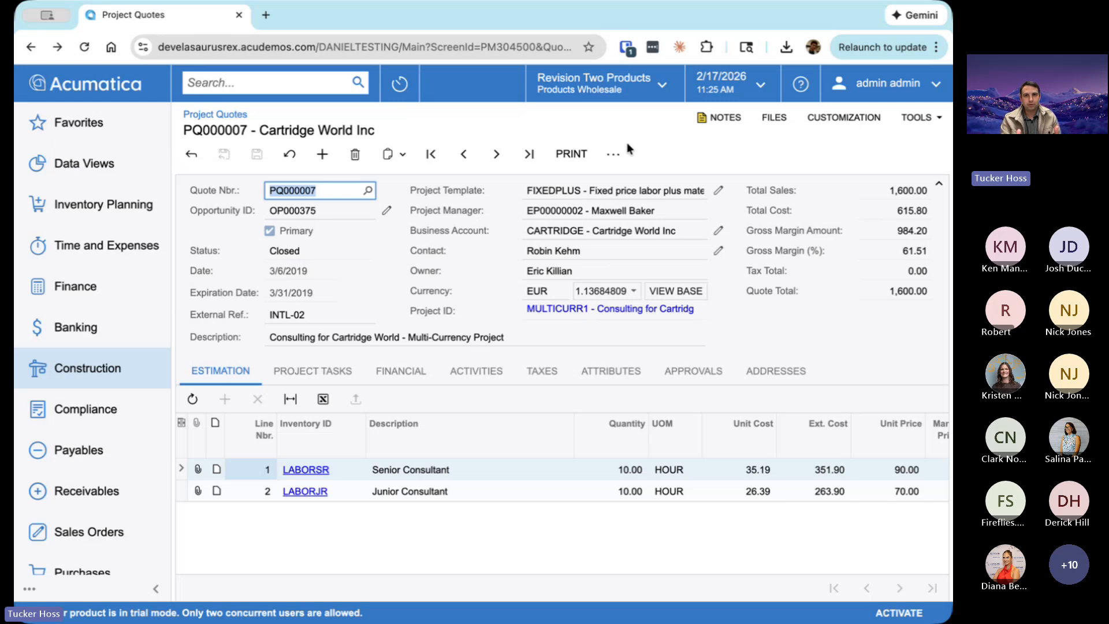
{"action": "left_click", "coordinate": [615, 156]}
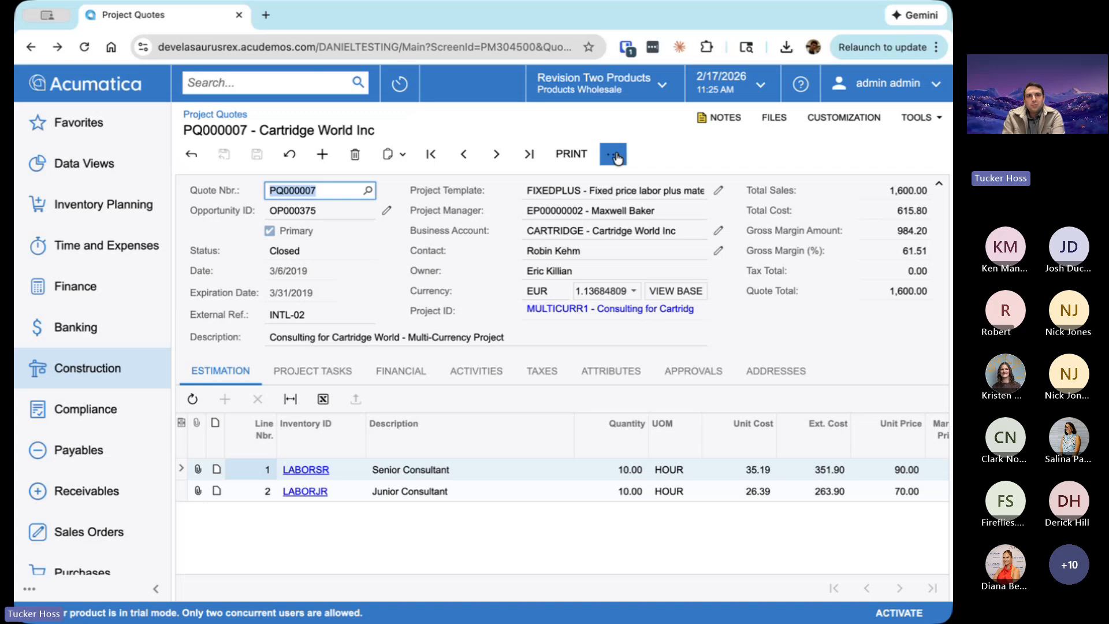
{"action": "left_click", "coordinate": [616, 156]}
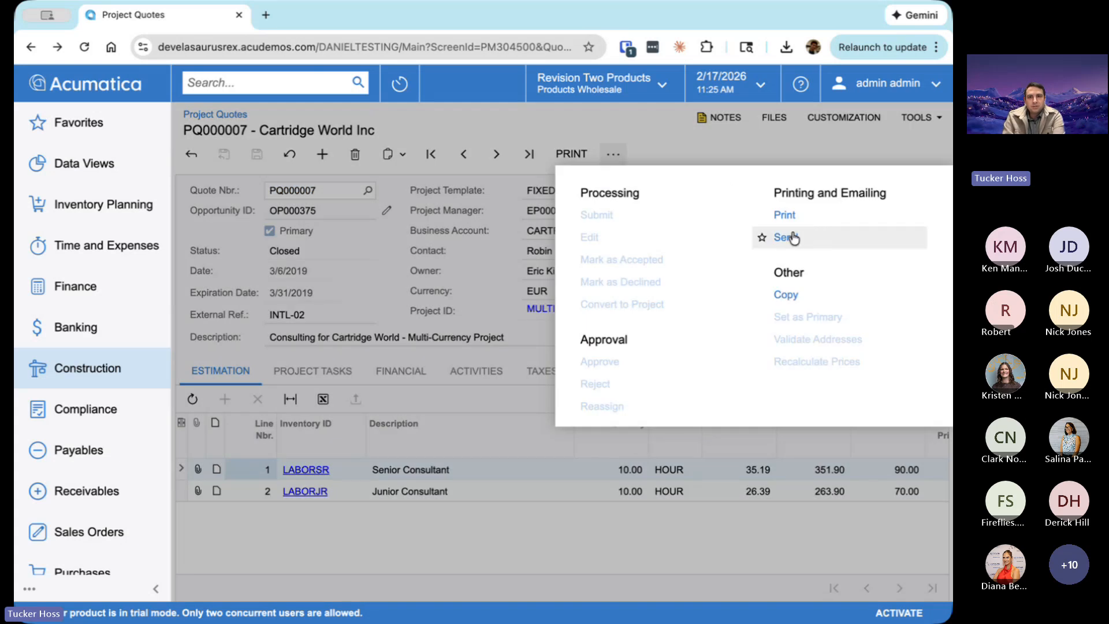
{"action": "left_click", "coordinate": [764, 236]}
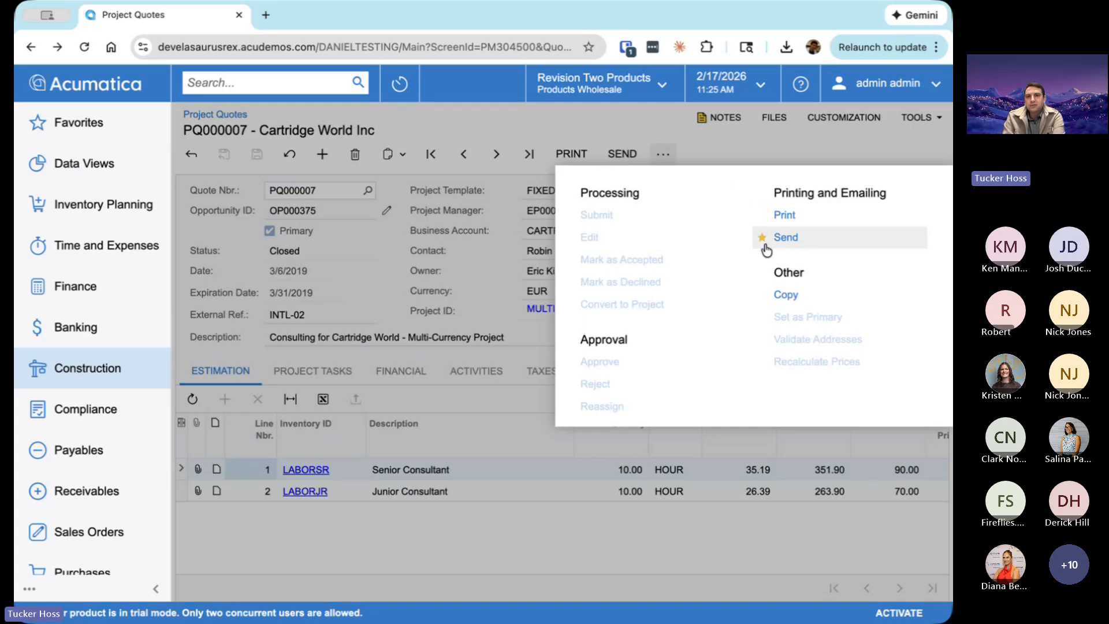
{"action": "left_click", "coordinate": [753, 148]}
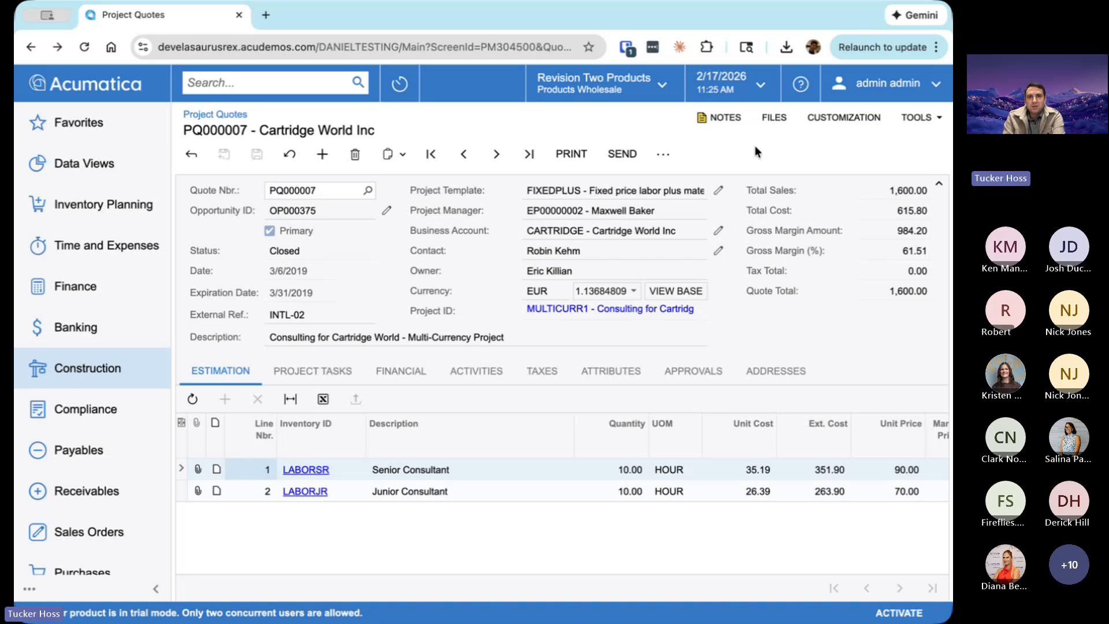
{"action": "left_click", "coordinate": [627, 153]}
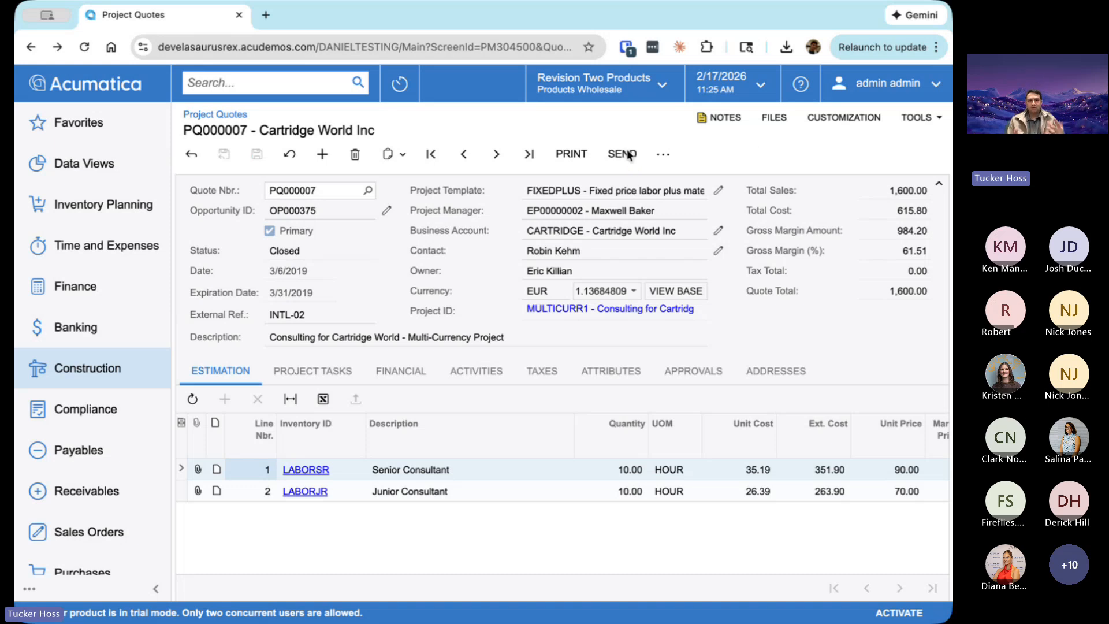
{"action": "left_click", "coordinate": [629, 155]}
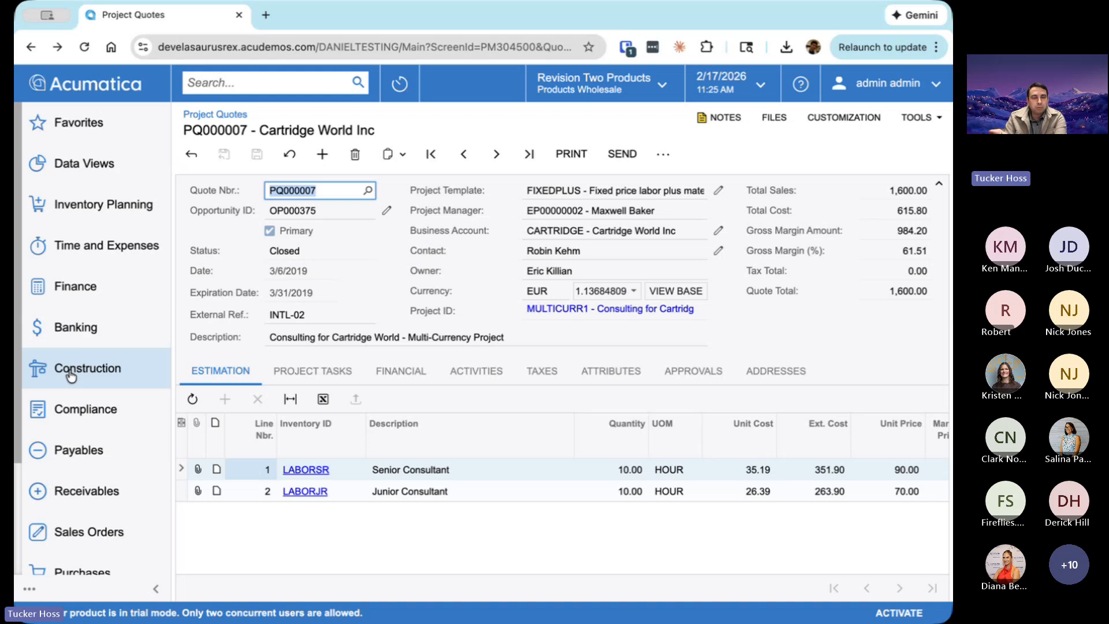
- Return from the project quote to the converted lead record and look through the additional workspaces
{"action": "left_click", "coordinate": [31, 47]}
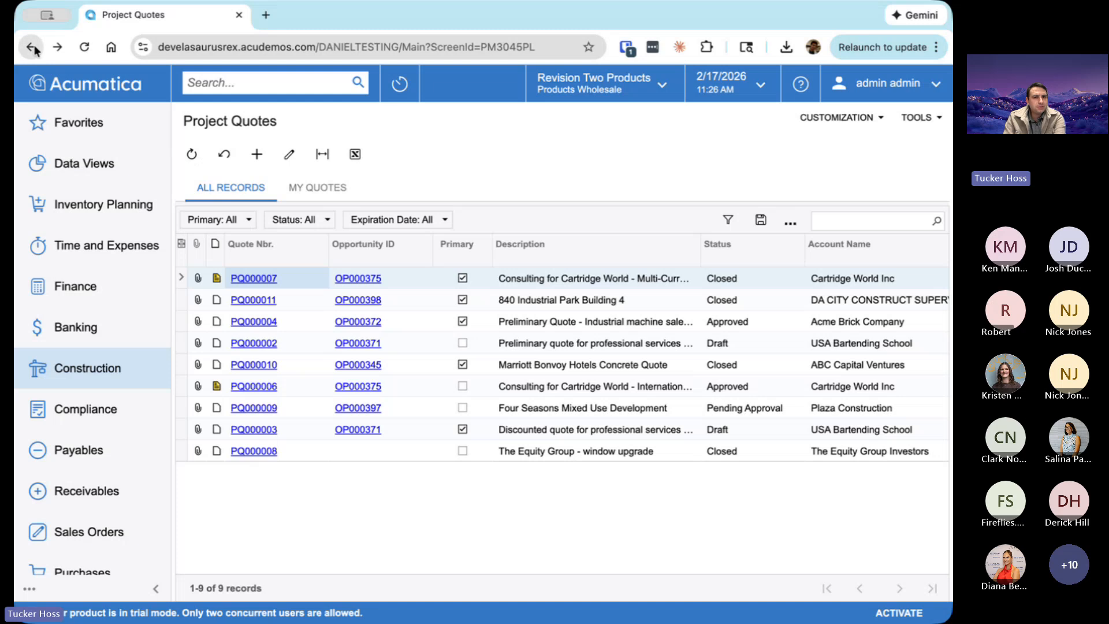
{"action": "left_click", "coordinate": [34, 49]}
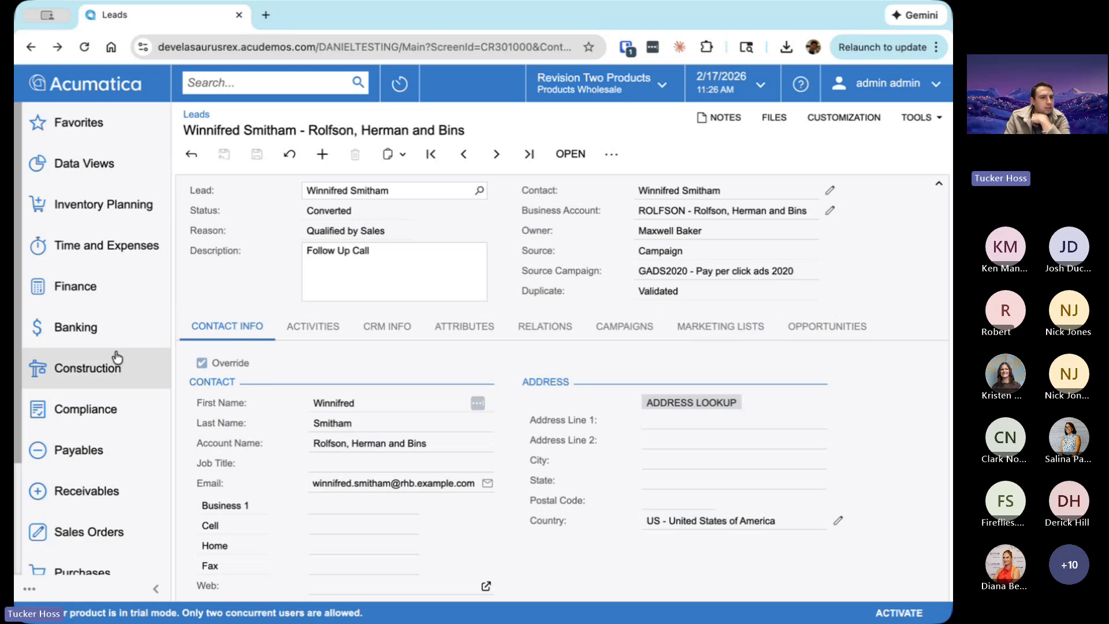
{"action": "scroll", "coordinate": [86, 346], "scroll_direction": "down", "scroll_amount": 3}
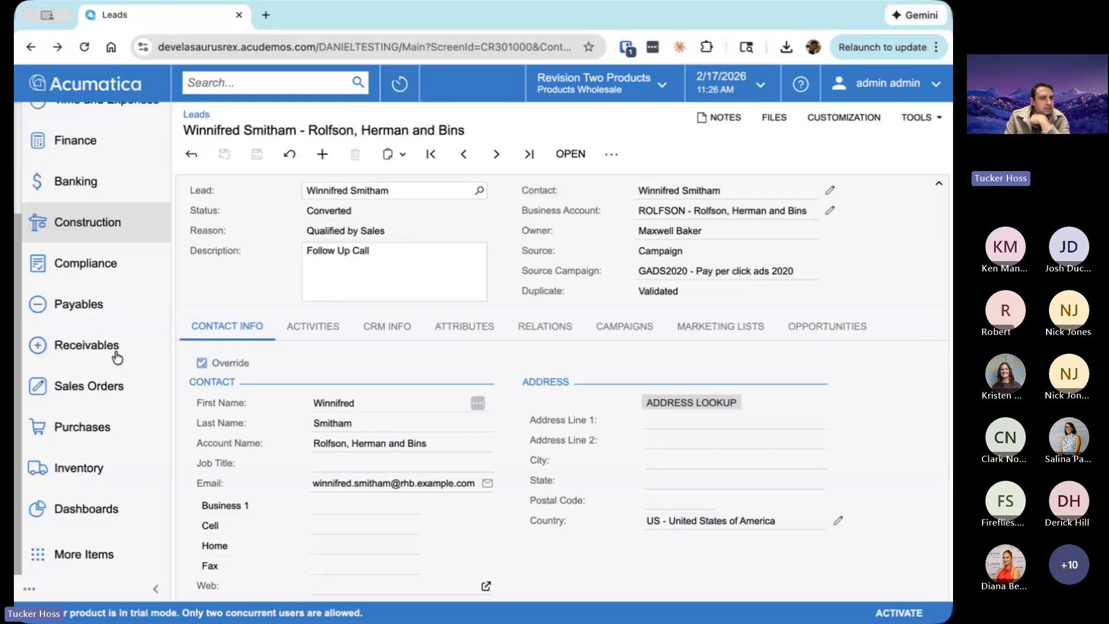
{"action": "left_click", "coordinate": [87, 553]}
{"action": "scroll", "coordinate": [396, 379], "scroll_direction": "down", "scroll_amount": 4}
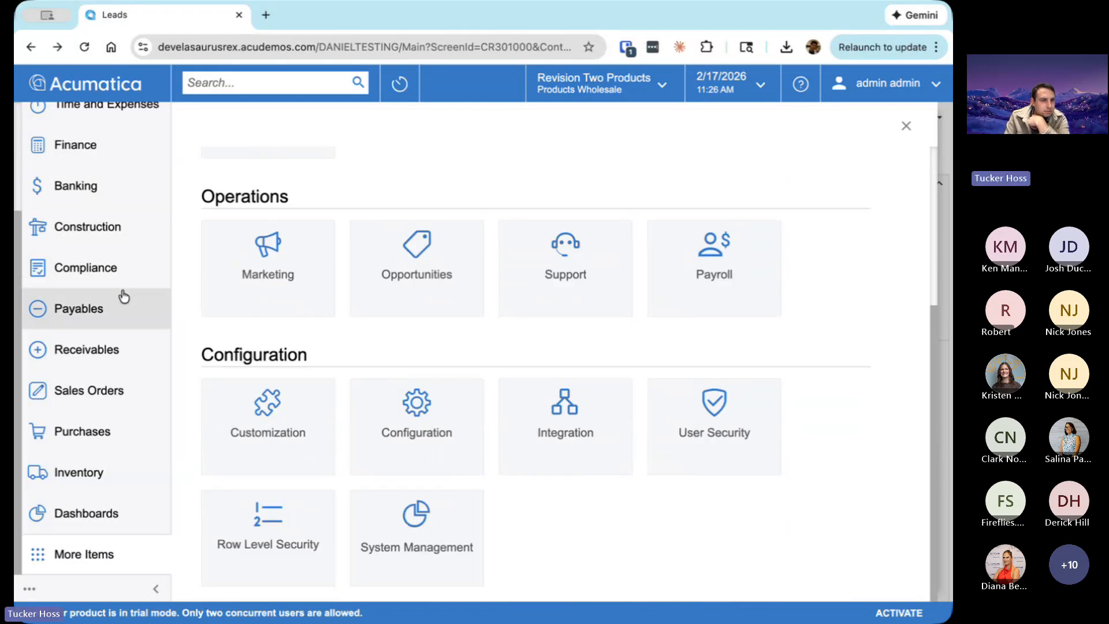
{"action": "scroll", "coordinate": [121, 296], "scroll_direction": "up", "scroll_amount": 1}
{"action": "scroll", "coordinate": [121, 296], "scroll_direction": "up", "scroll_amount": 2}
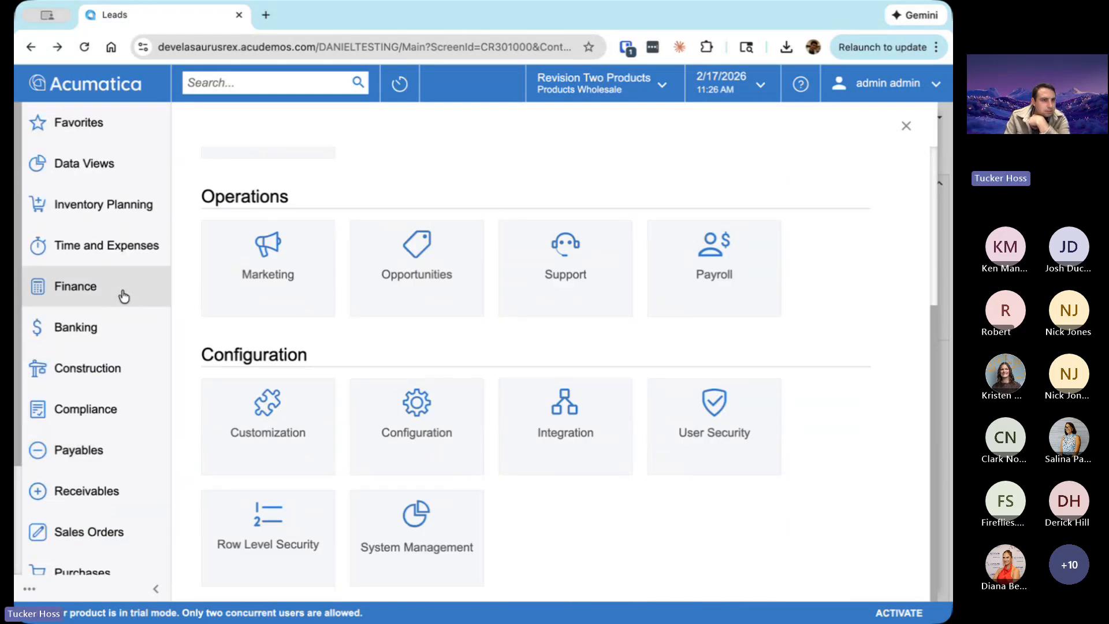
- Search the menu items for "lead" and "list", and open the Marketing Lists
{"action": "left_click", "coordinate": [243, 83]}
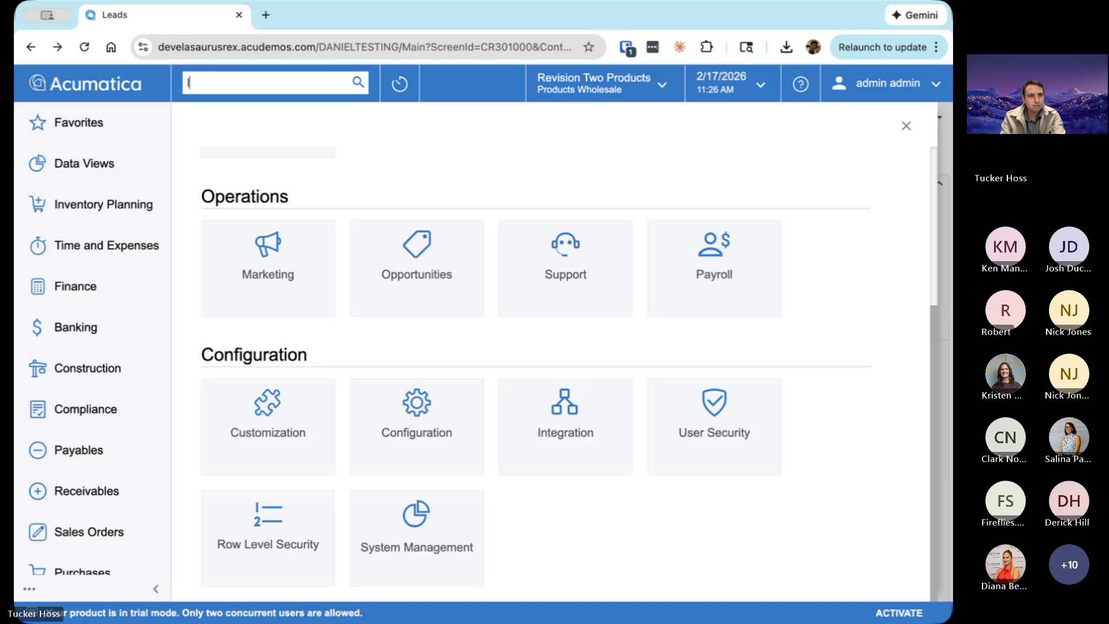
{"action": "type", "text": "lead"}
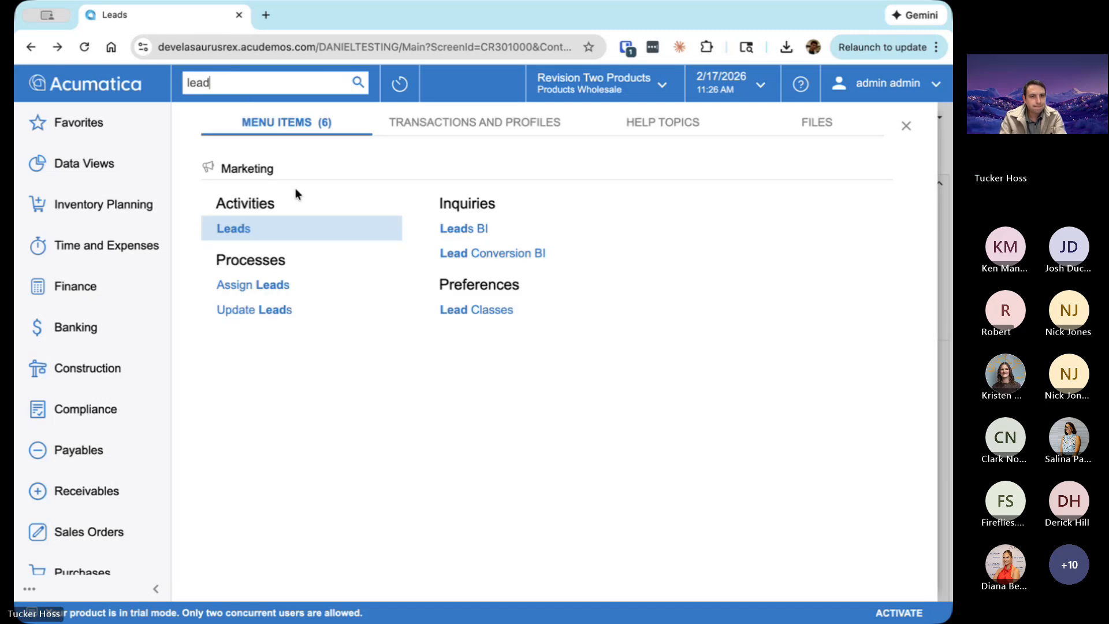
{"action": "type", "text": "st"}
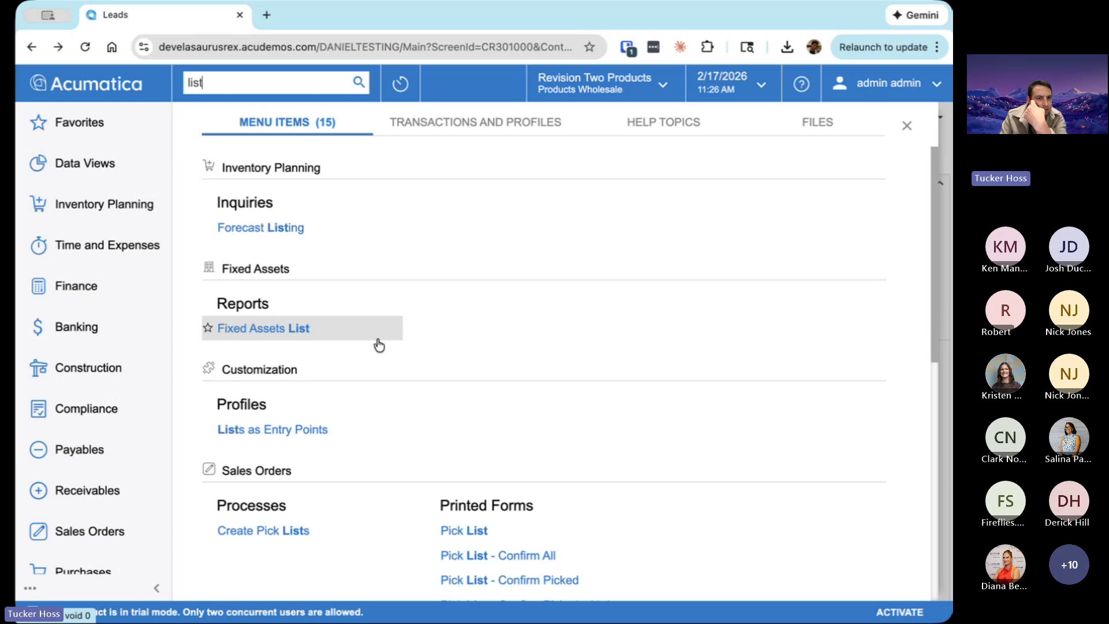
{"action": "scroll", "coordinate": [379, 345], "scroll_direction": "down", "scroll_amount": 1}
{"action": "scroll", "coordinate": [377, 342], "scroll_direction": "down", "scroll_amount": 5}
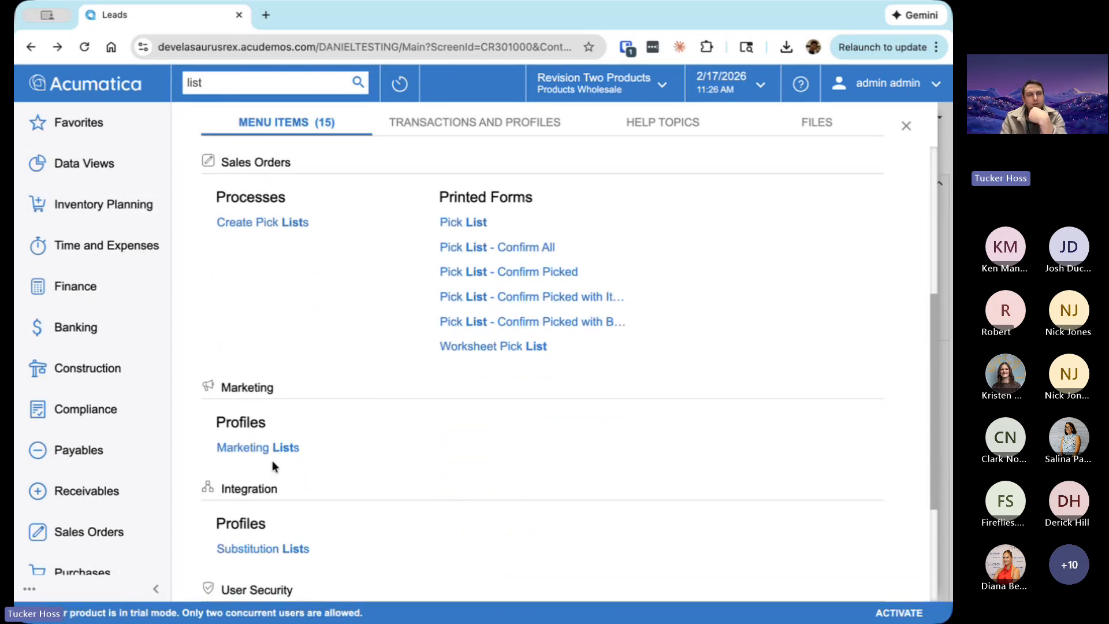
{"action": "left_click", "coordinate": [265, 446]}
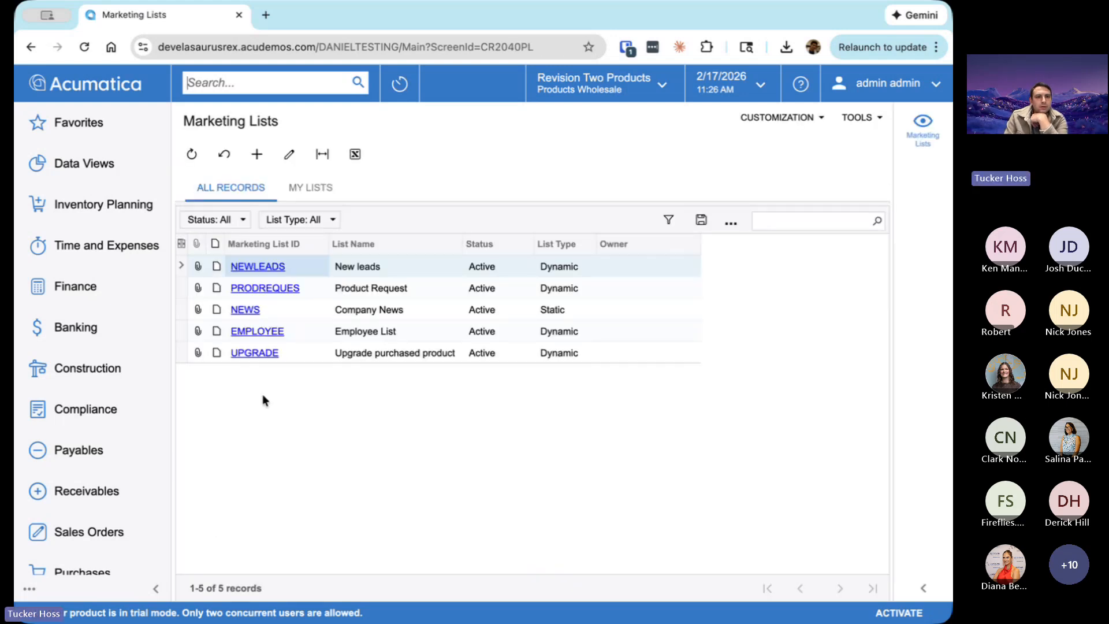
- Open the Product Request marketing list and examine its members, subscription management, campaign usage and list conversion options
{"action": "left_click", "coordinate": [281, 292]}
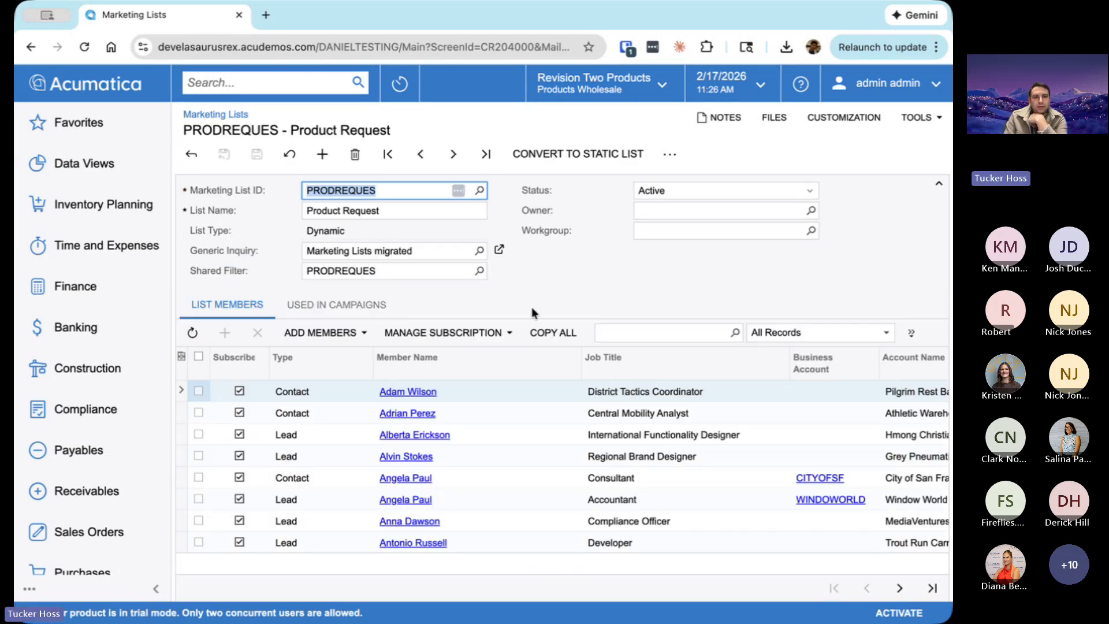
{"action": "left_click", "coordinate": [480, 335]}
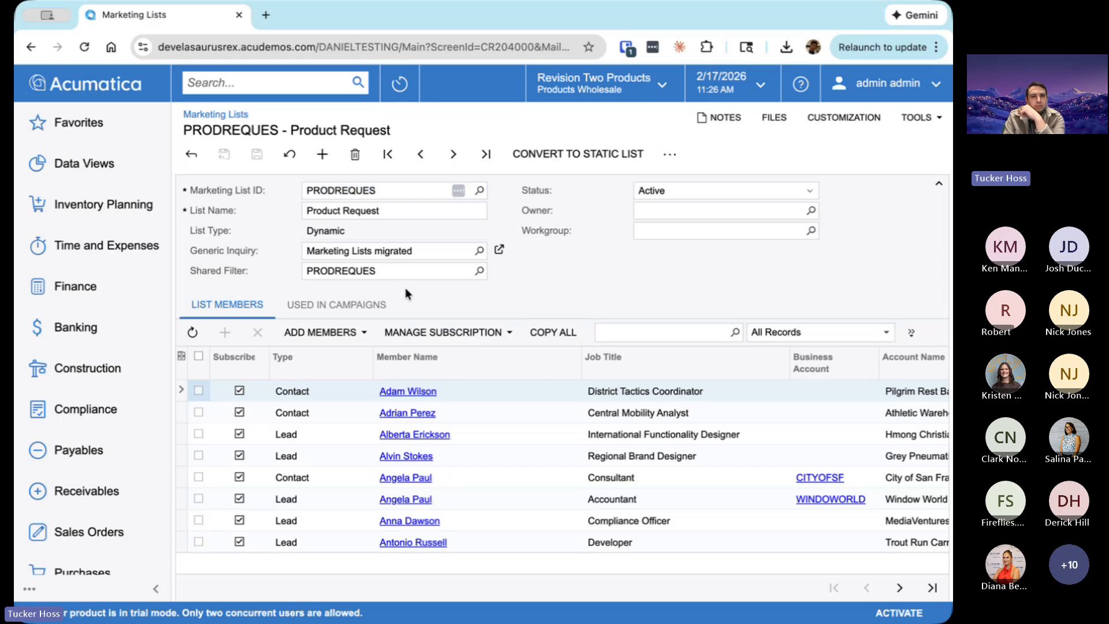
{"action": "left_click", "coordinate": [362, 301]}
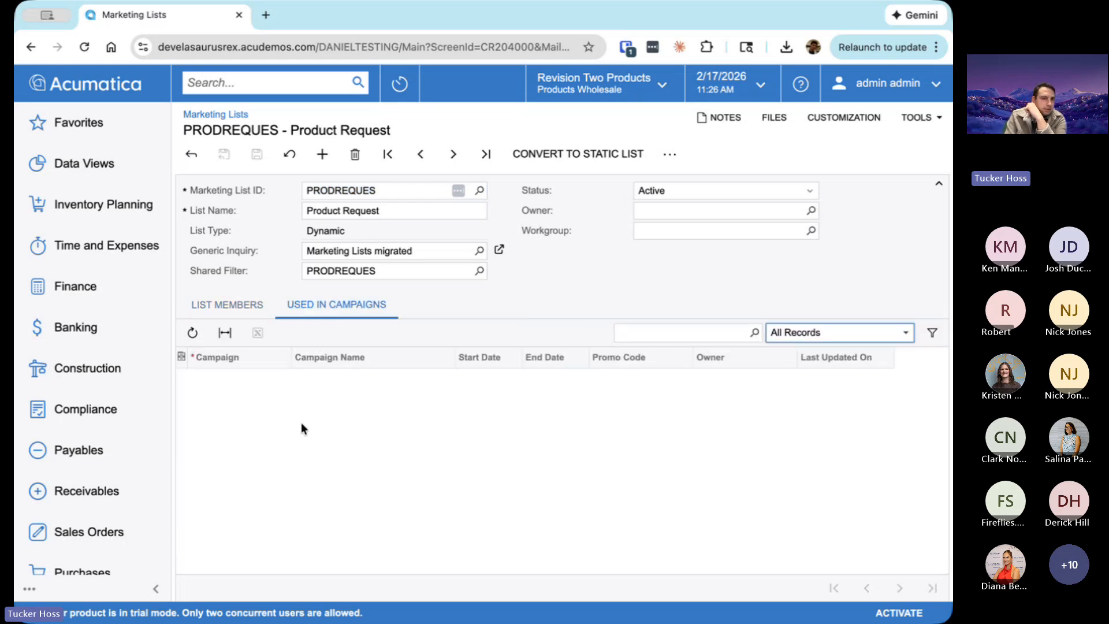
{"action": "left_click", "coordinate": [246, 310]}
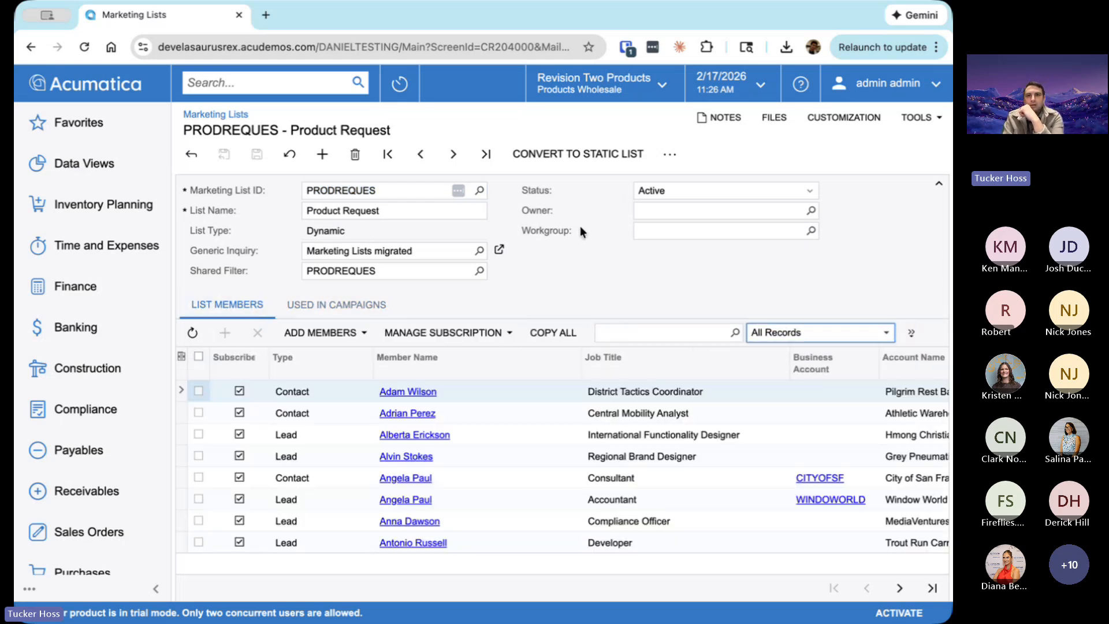
{"action": "left_click", "coordinate": [674, 157]}
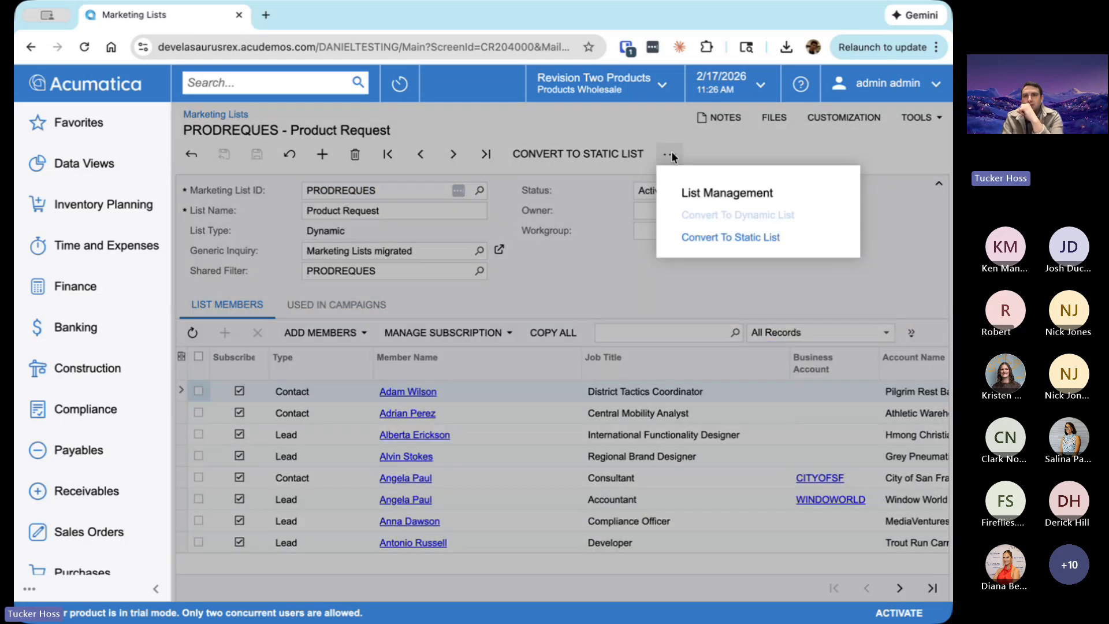
{"action": "left_click", "coordinate": [734, 148]}
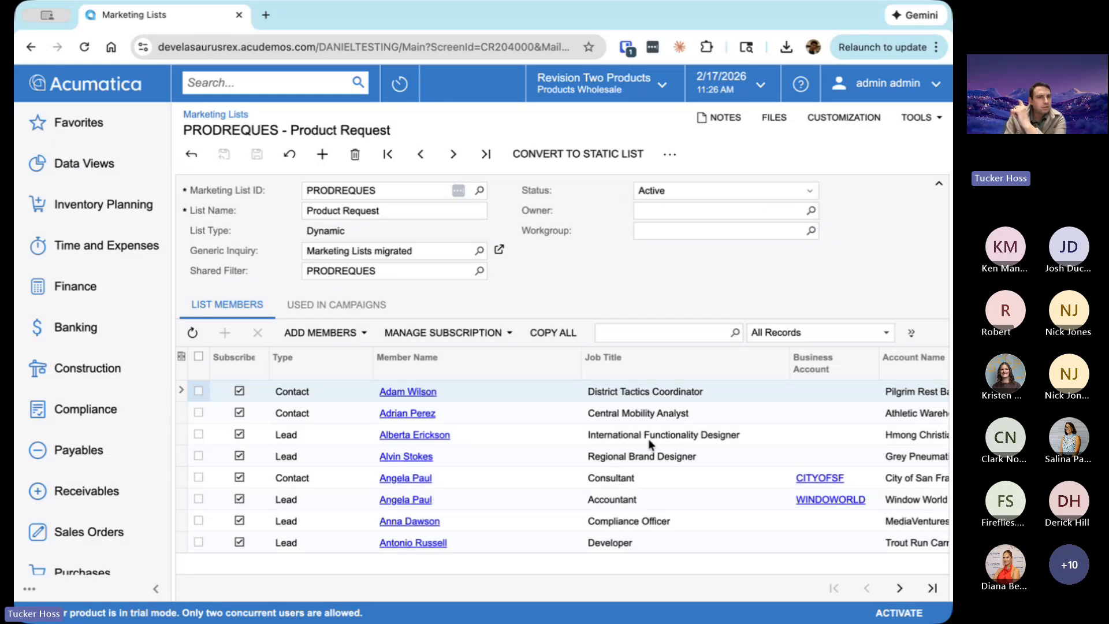